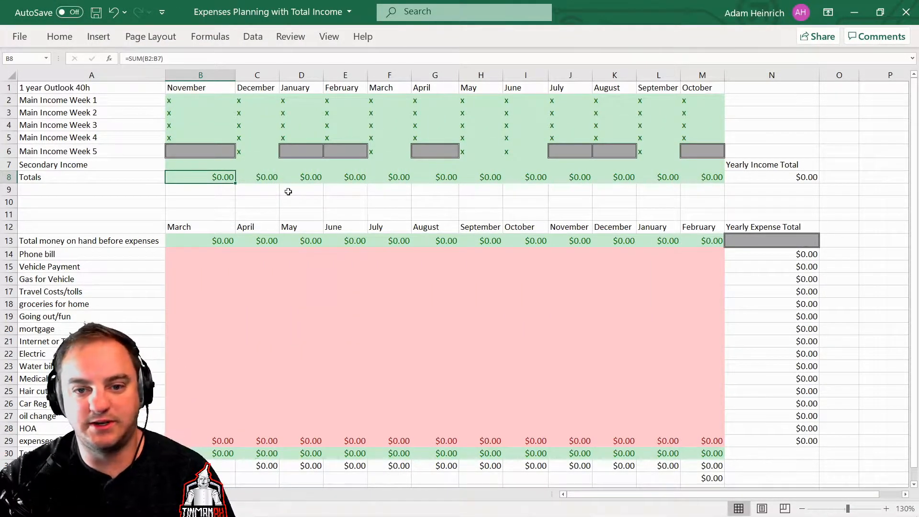
Enter 1000 as November's Main Income Week 1 and fill it across all months through October for weeks 1 to 4
click(175, 102)
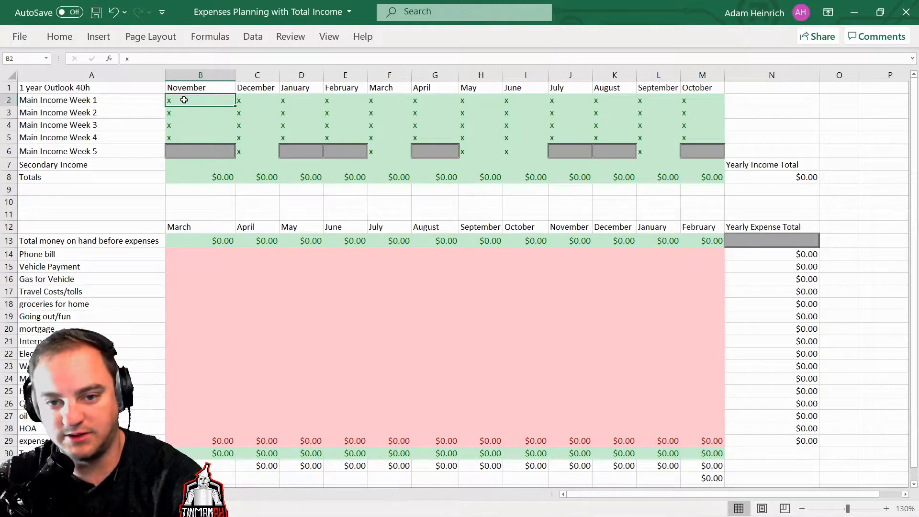
text(1000)
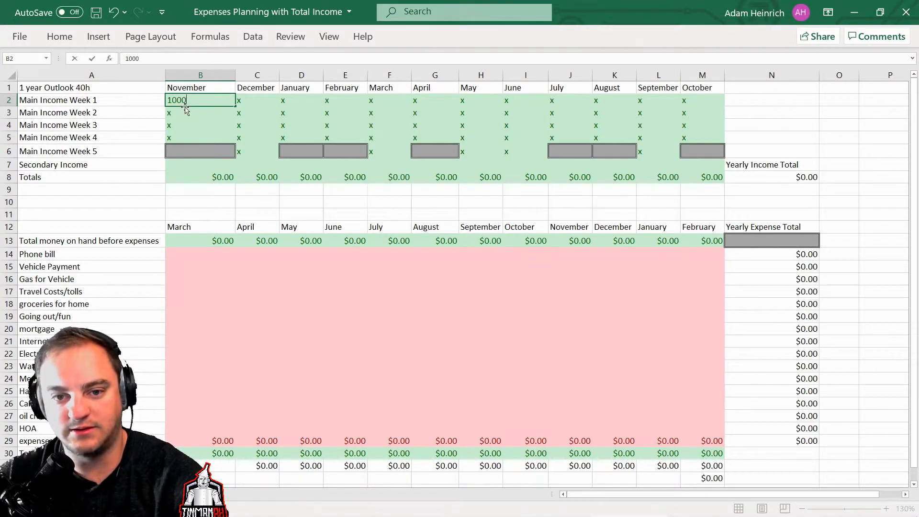
click(211, 123)
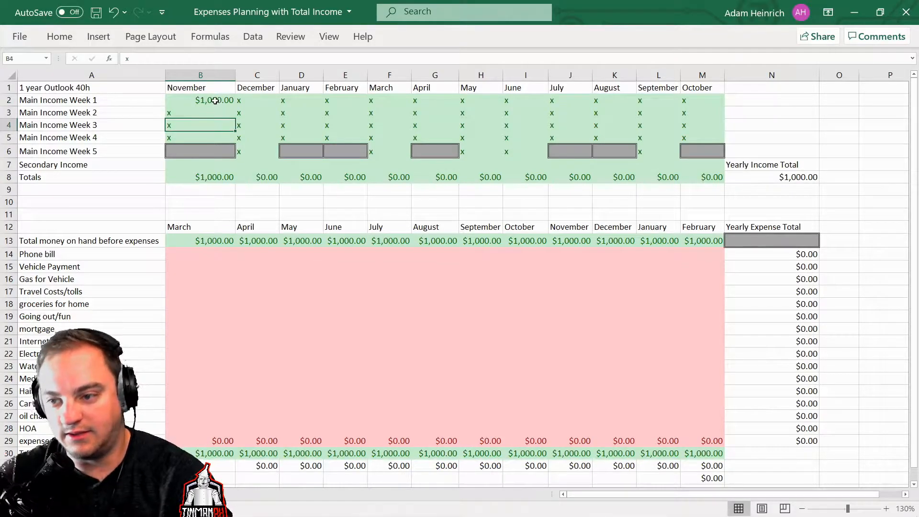
click(215, 101)
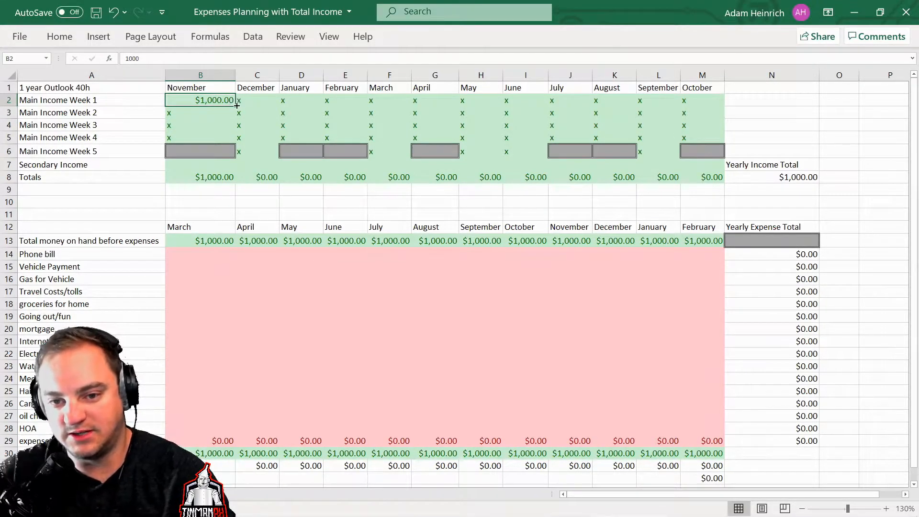
drag(236, 105, 639, 104)
click(224, 102)
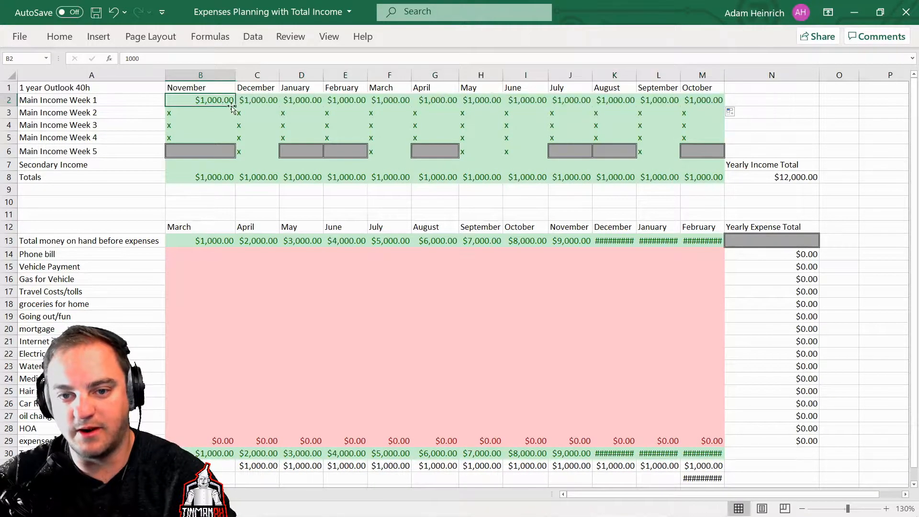
drag(236, 107, 709, 134)
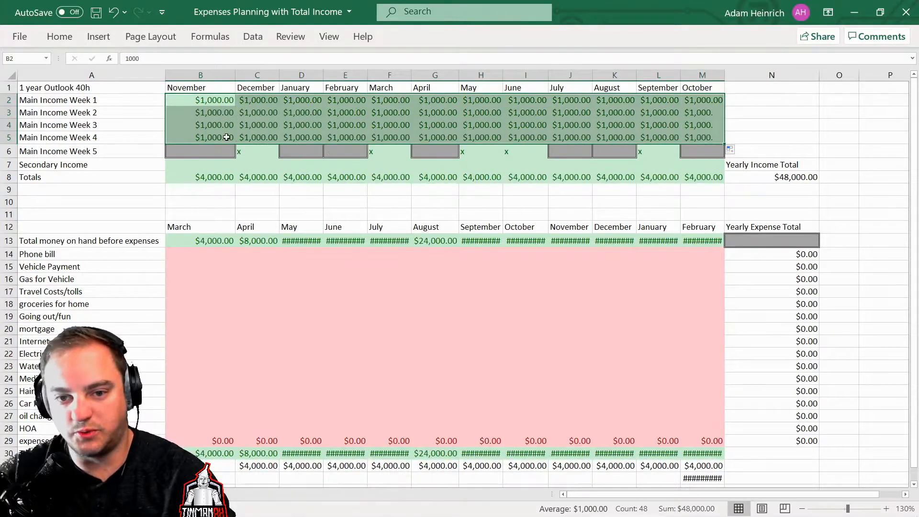
Fill the 1000 from Week 4 into the Main Income Week 5 cells marked x for December, March, May, June and September
click(247, 141)
drag(279, 143, 287, 153)
click(392, 139)
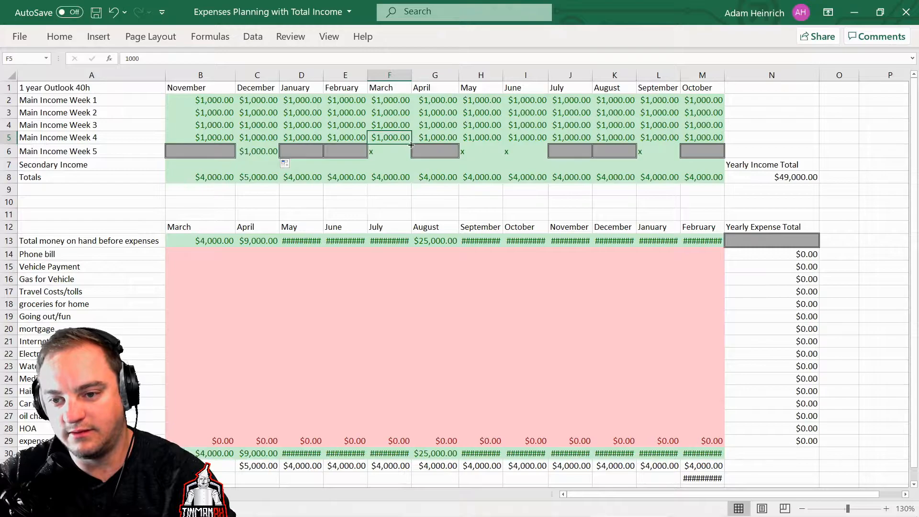
drag(413, 152, 413, 152)
click(493, 140)
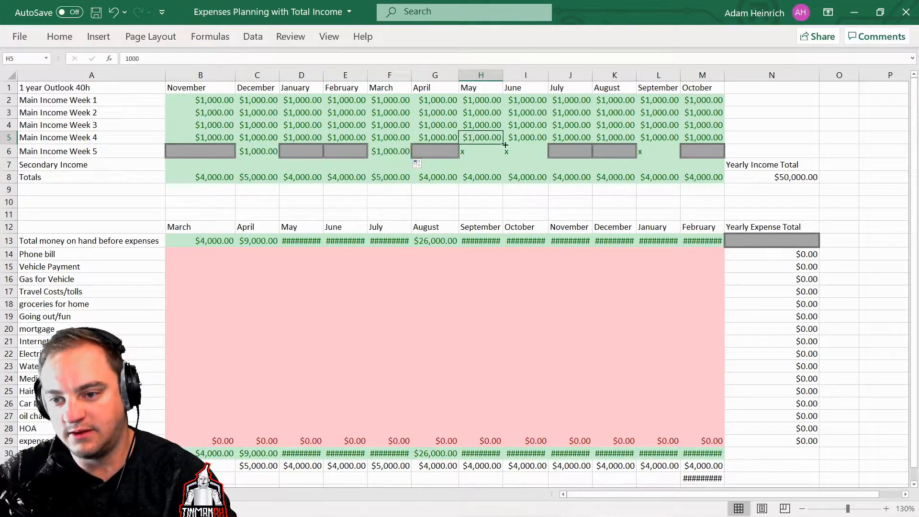
drag(501, 143, 550, 154)
click(529, 139)
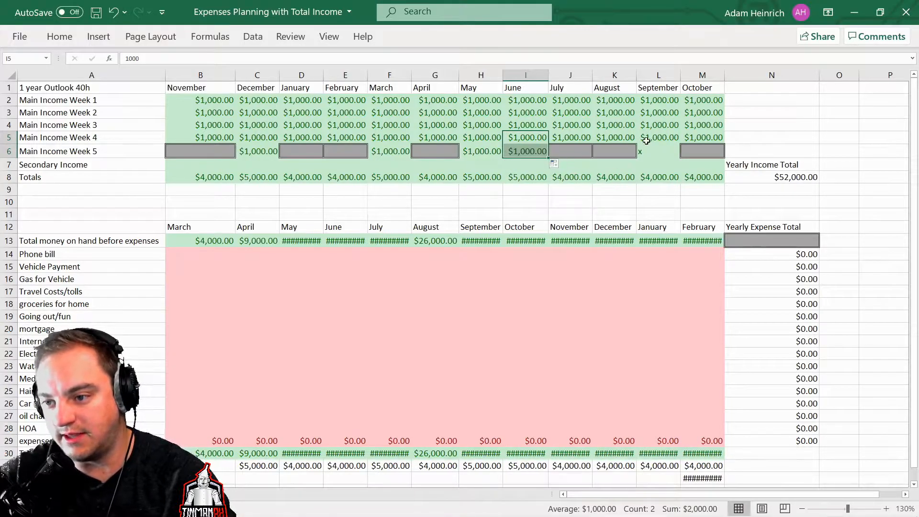
click(661, 140)
drag(680, 144, 682, 159)
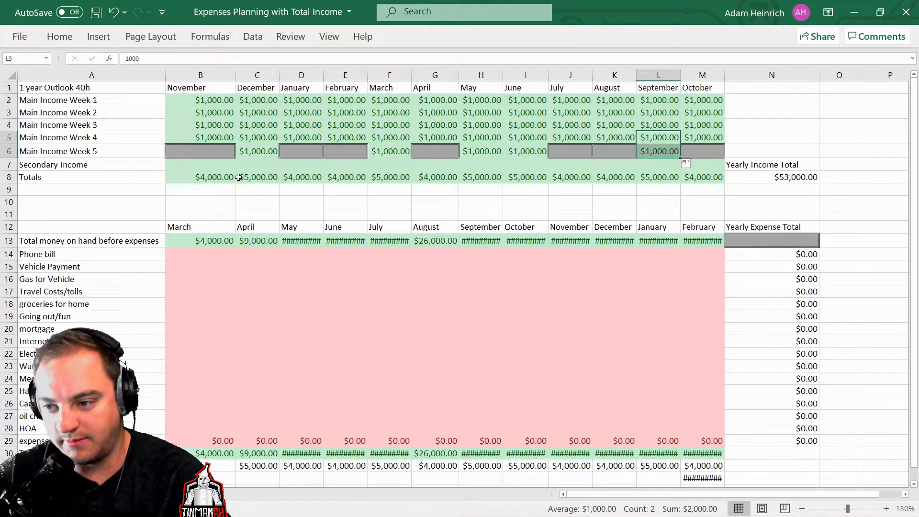
click(95, 165)
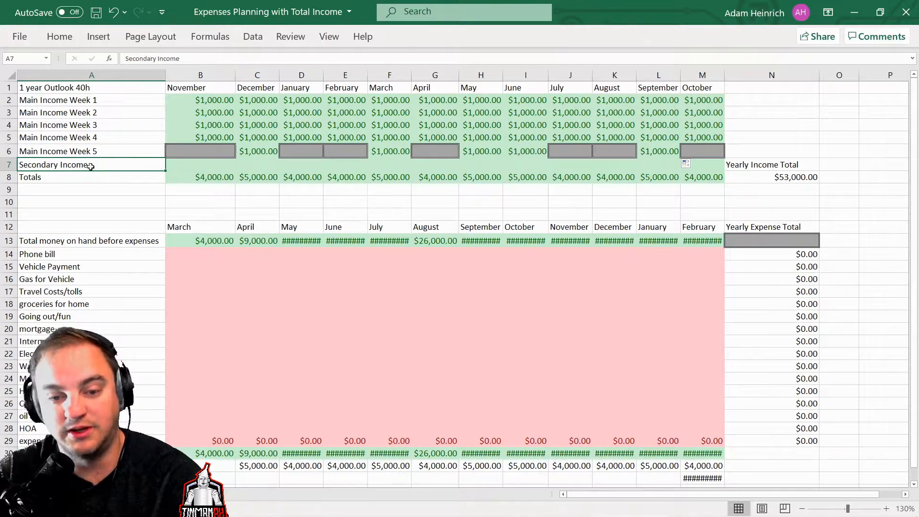
click(188, 164)
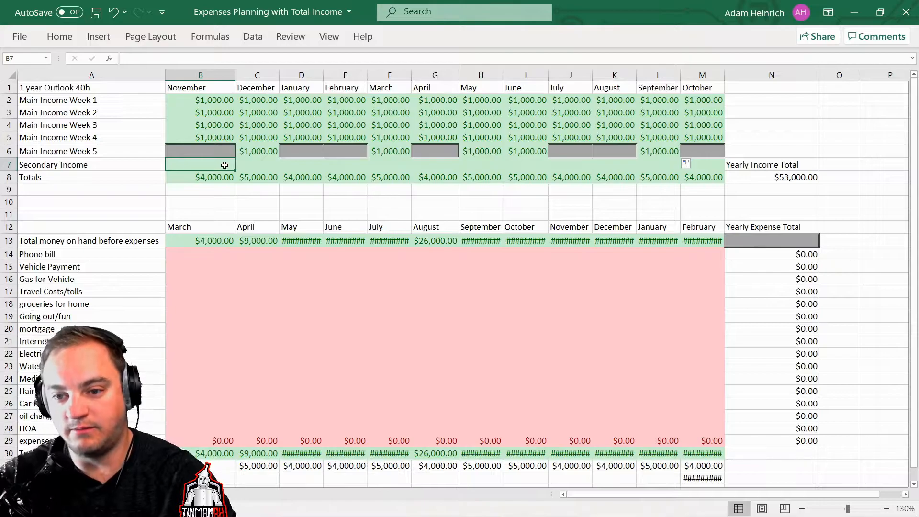
click(785, 178)
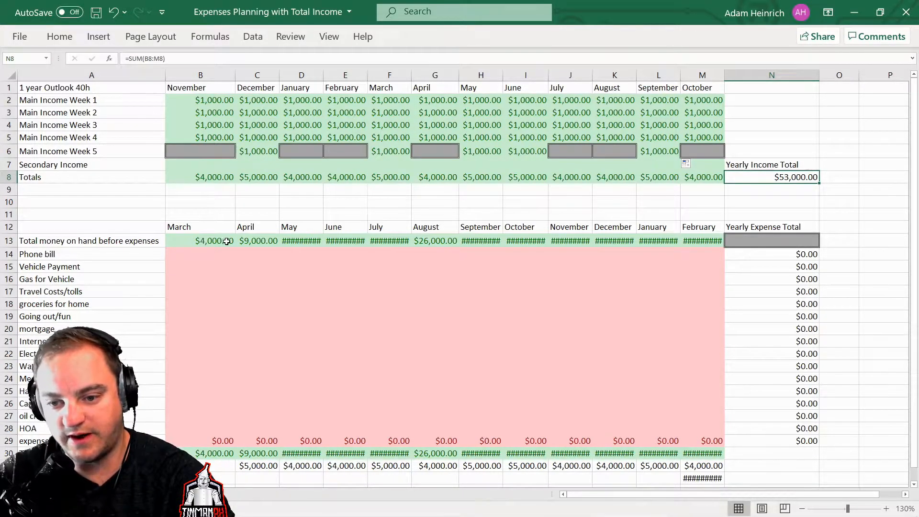
Autofit the widths of the month columns so the amounts in the money-on-hand row display in full
double_click(235, 75)
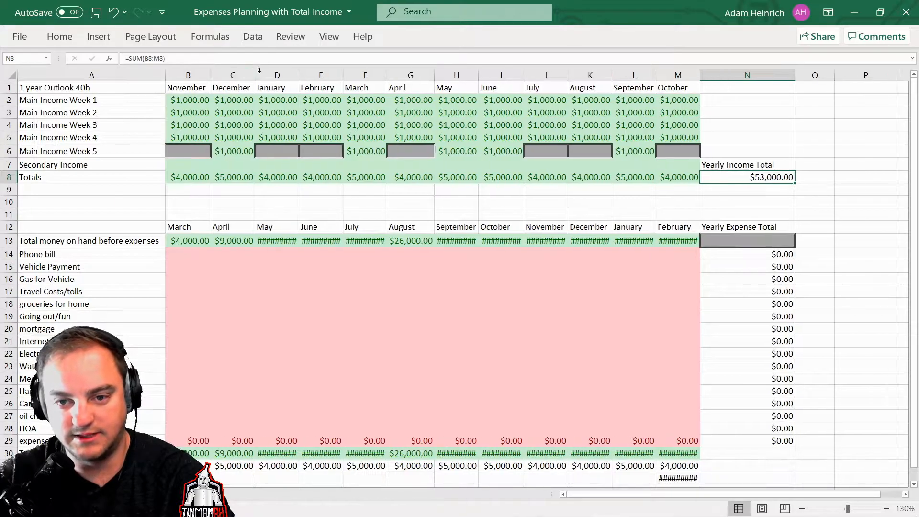
double_click(299, 76)
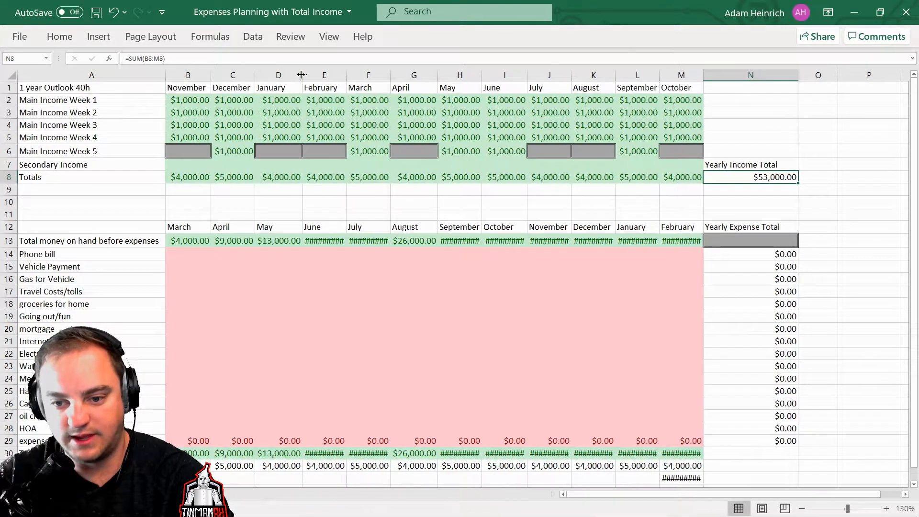
double_click(346, 75)
double_click(393, 75)
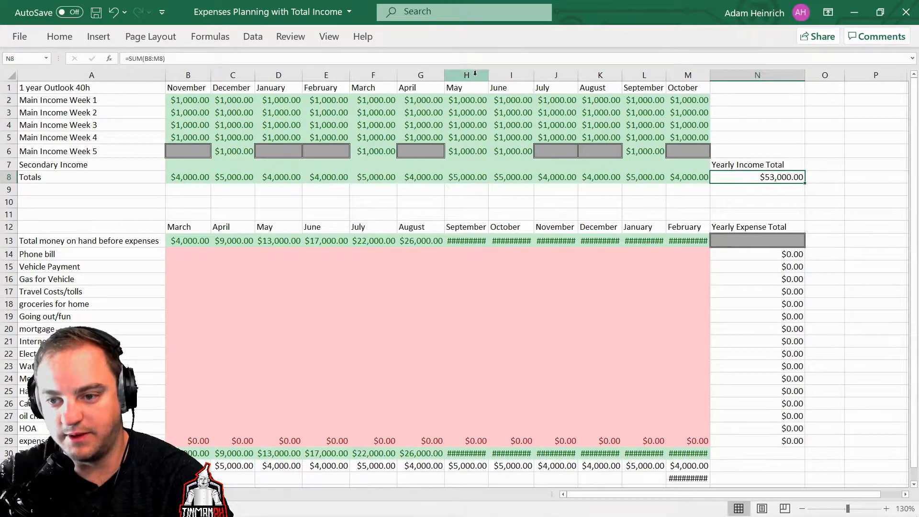
double_click(488, 75)
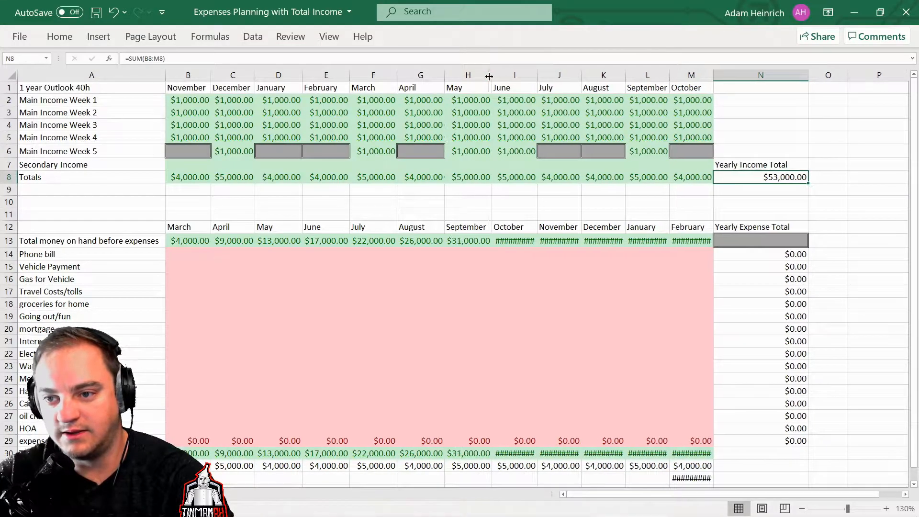
double_click(536, 73)
double_click(583, 75)
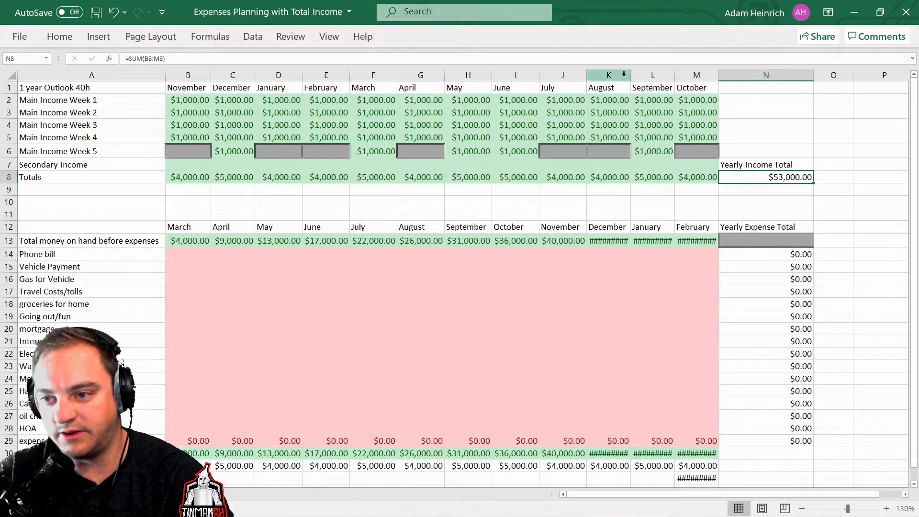
double_click(632, 75)
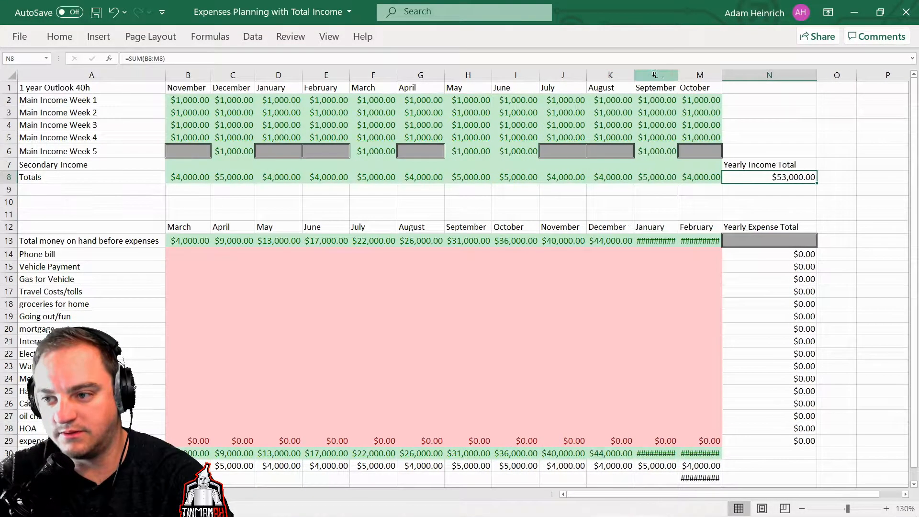
double_click(678, 76)
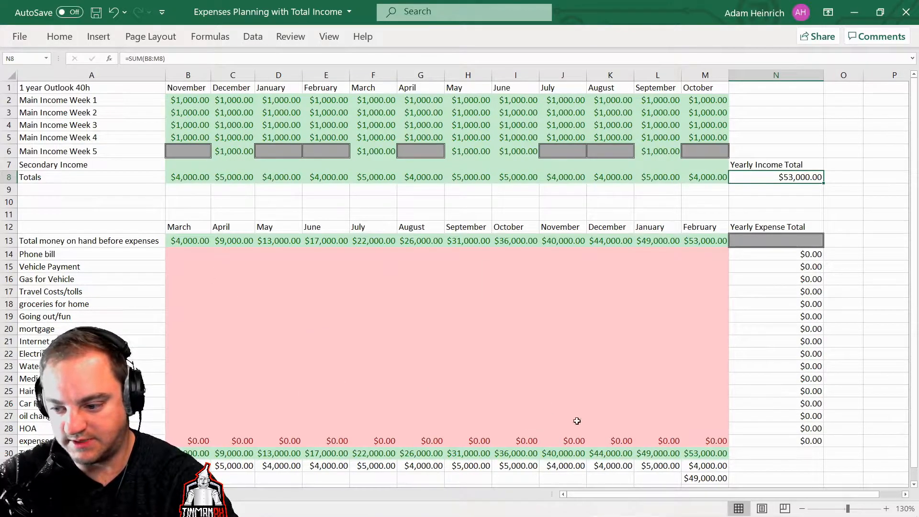
Add the heading "Money in the bank" in O7 beside the yearly income total and enter 10000 in O8
scroll(653, 467, down, 2)
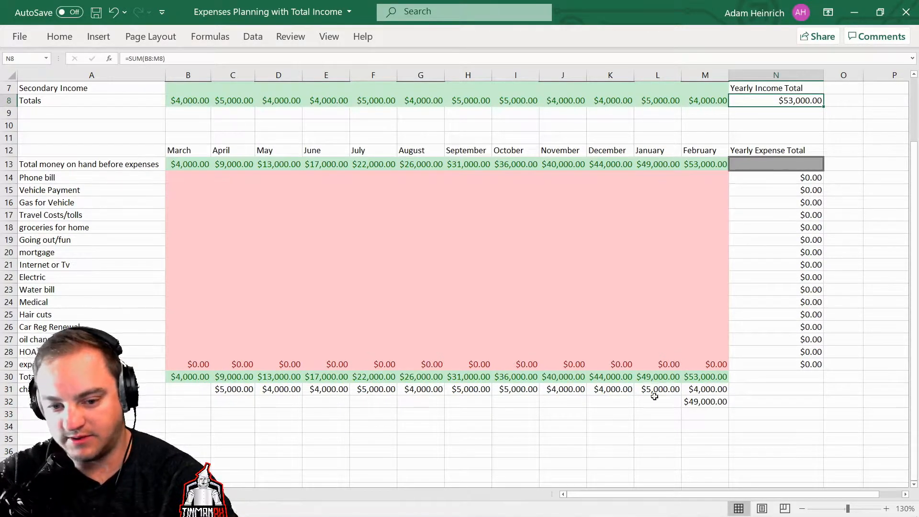
scroll(254, 378, up, 2)
click(847, 164)
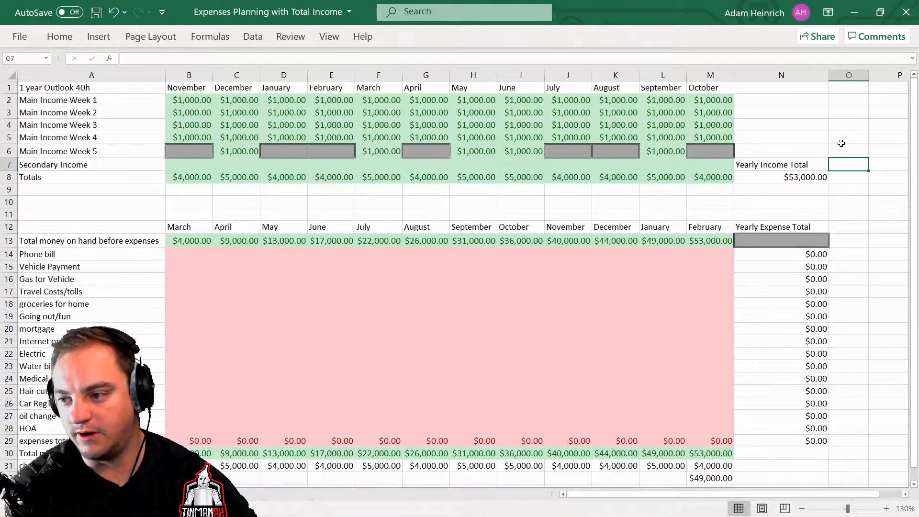
text(Money in the bank)
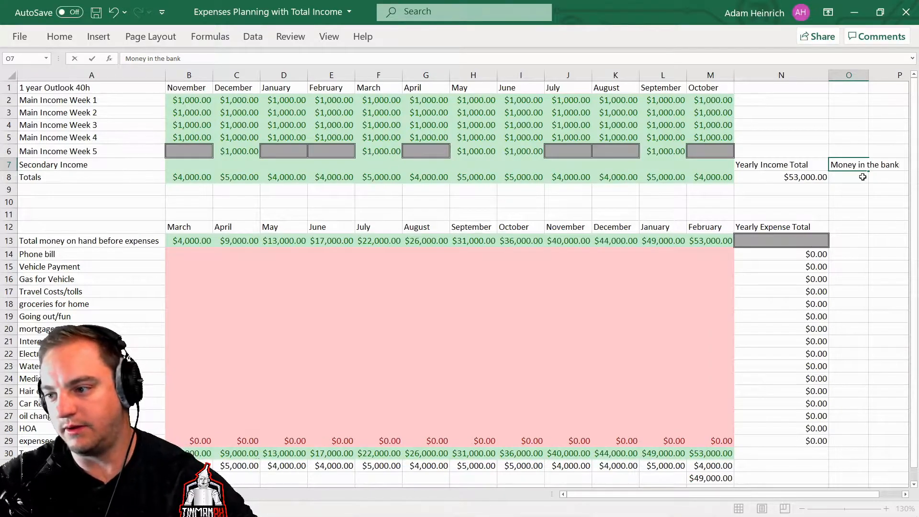
key(Return)
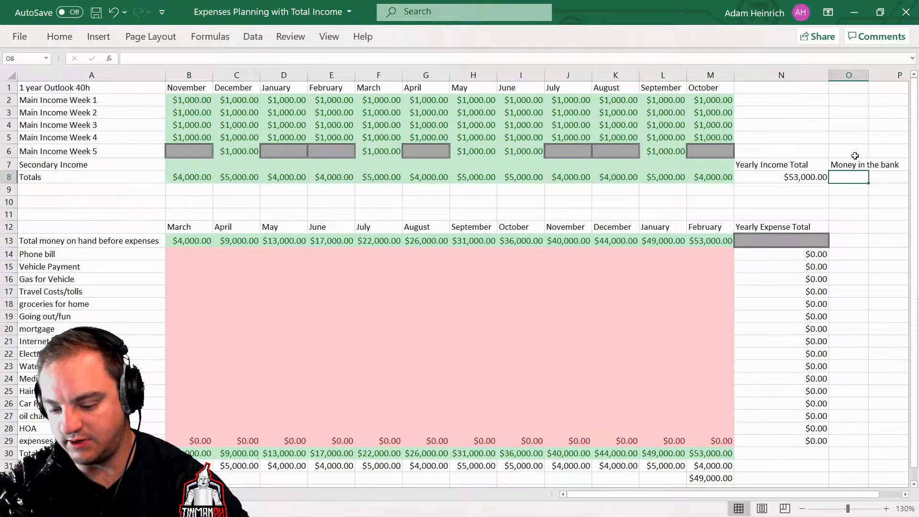
text(10)
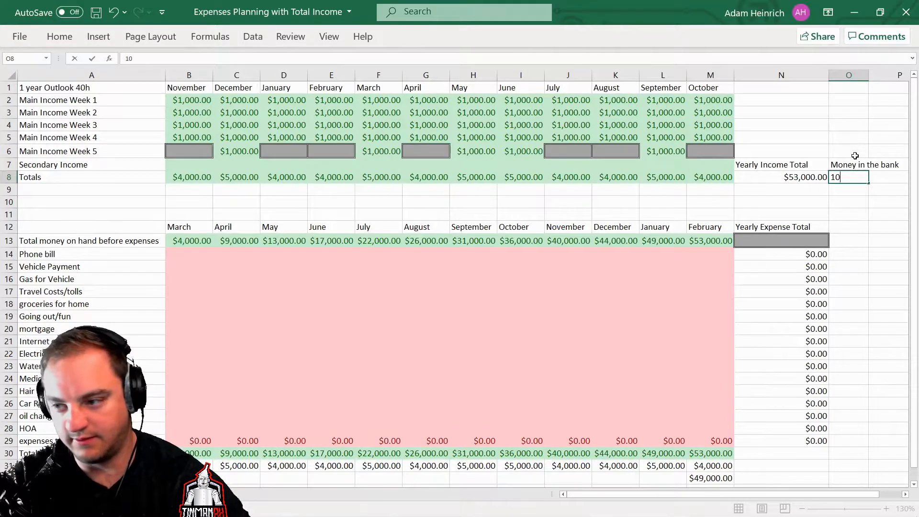
text(000)
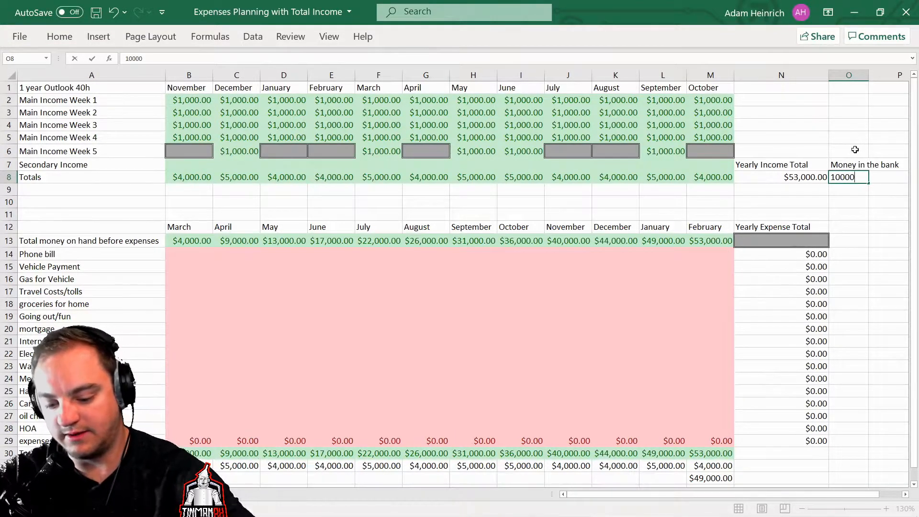
key(Return)
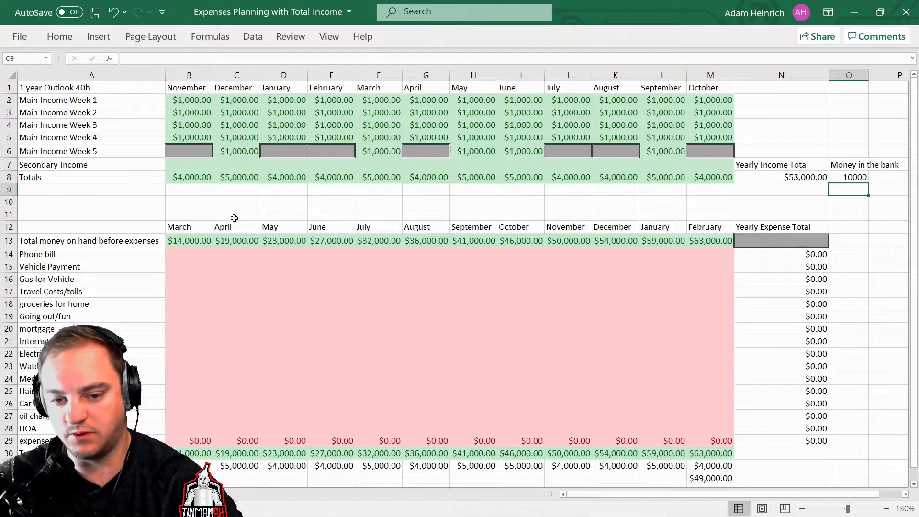
Copy the November to October headings from row 1 over the month headings of the expense table in row 12
click(191, 242)
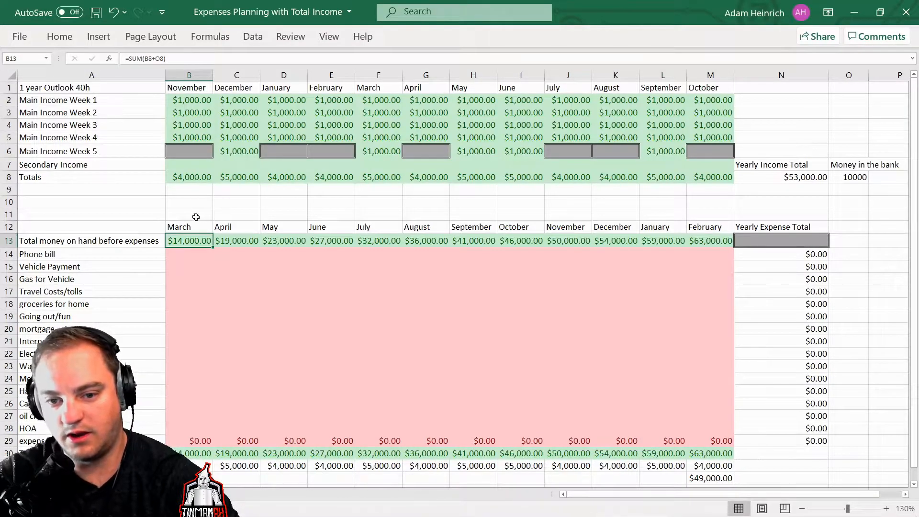
drag(206, 87, 689, 94)
key(ctrl+c)
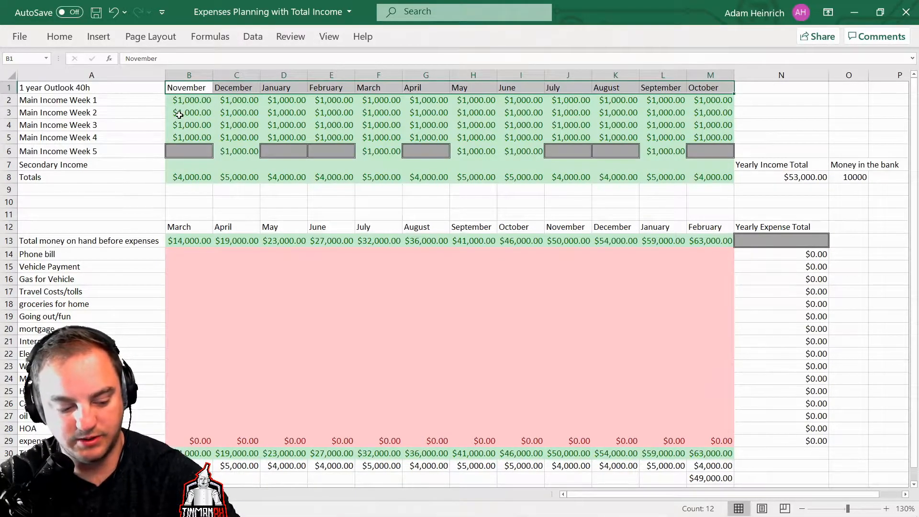
click(186, 227)
key(ctrl+v)
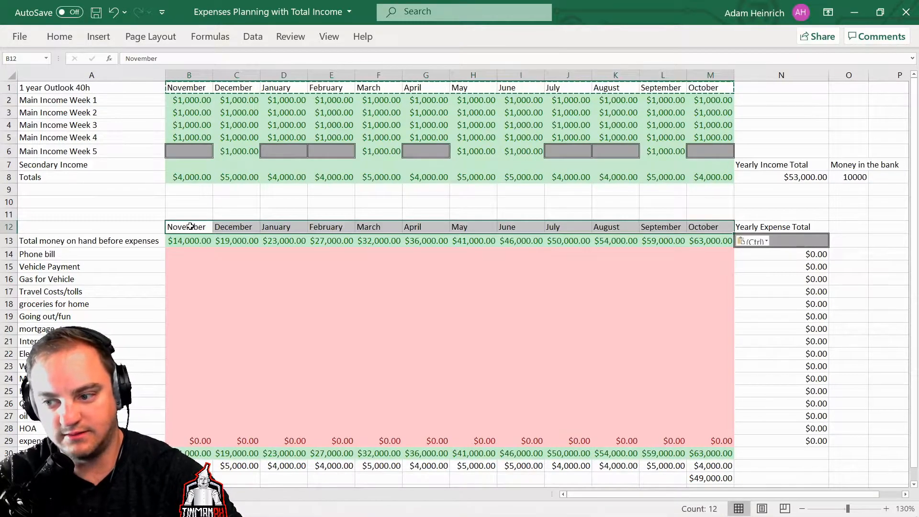
click(218, 251)
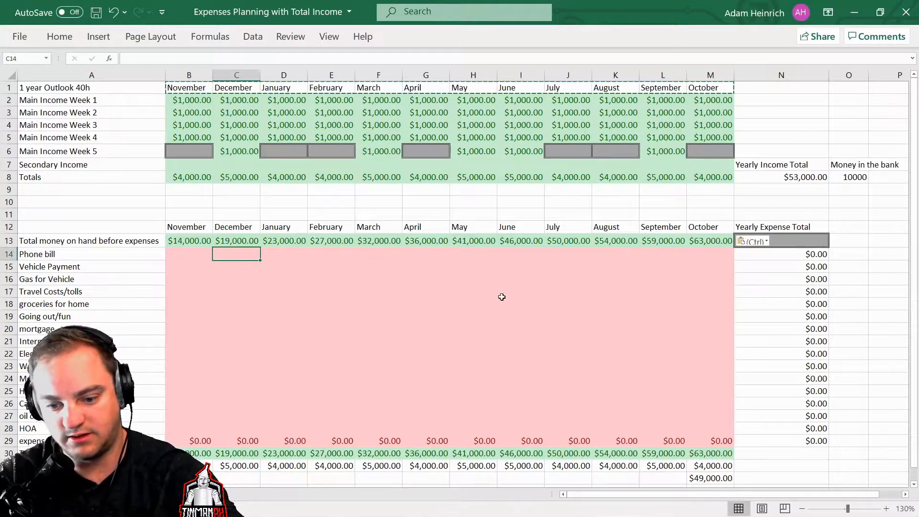
Examine the formula for November's total money on hand in B13 and its source cells O8 and B8
click(190, 239)
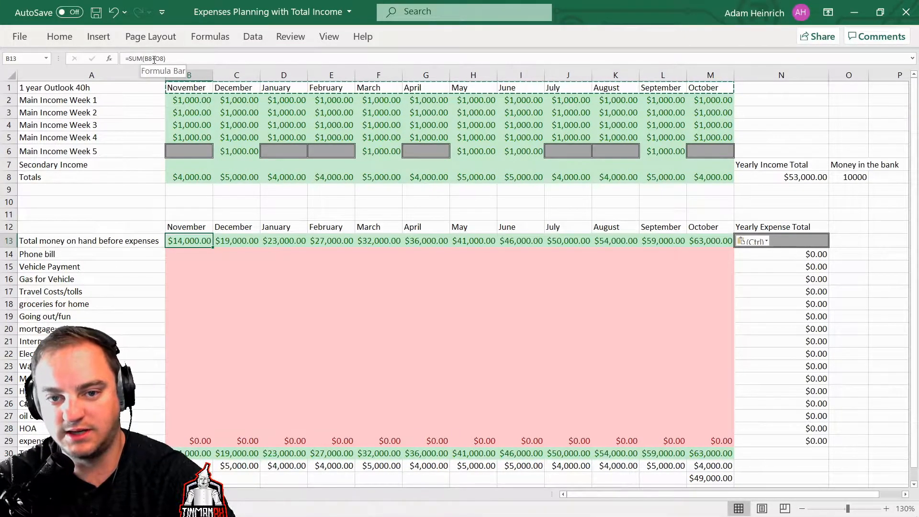
click(854, 177)
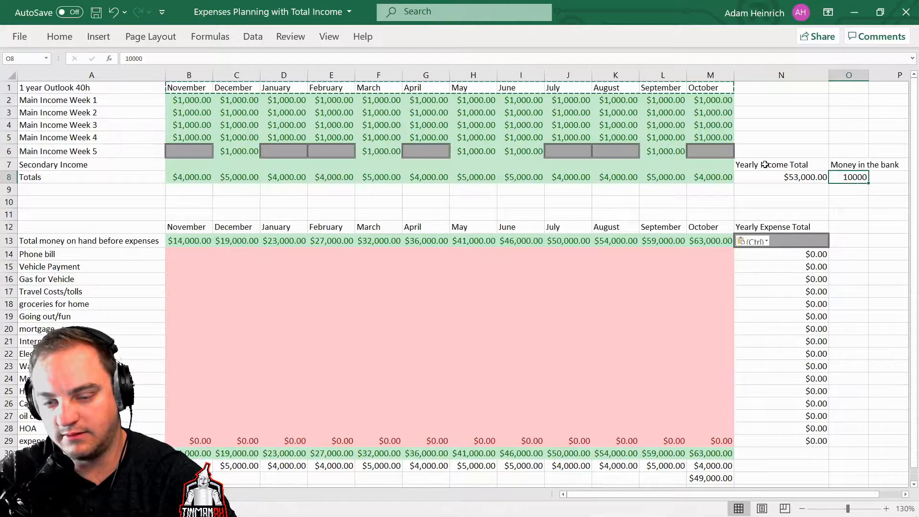
click(190, 178)
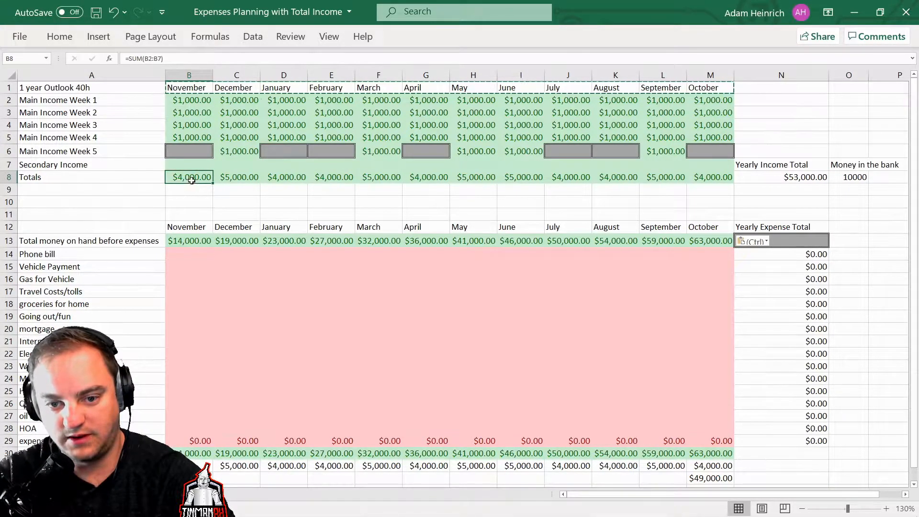
click(197, 241)
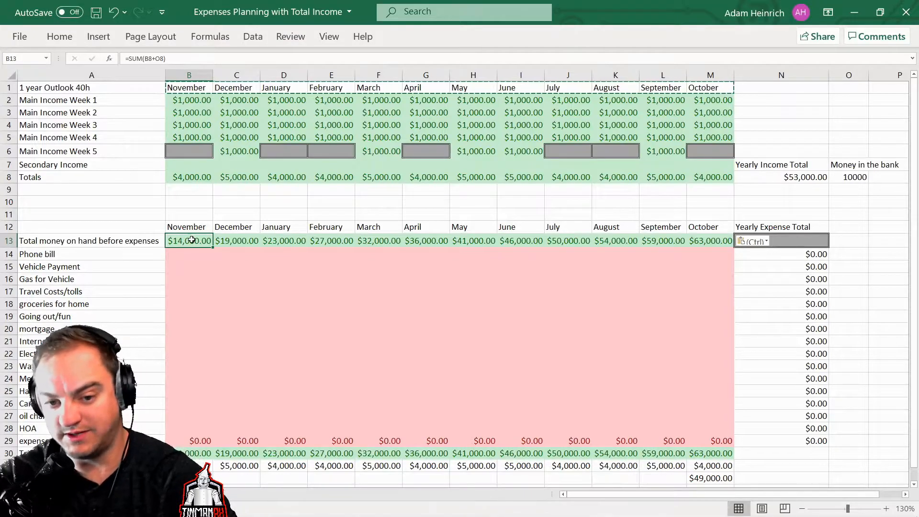
Examine how December's money on hand in C13 draws on November's remaining total in B30
click(234, 240)
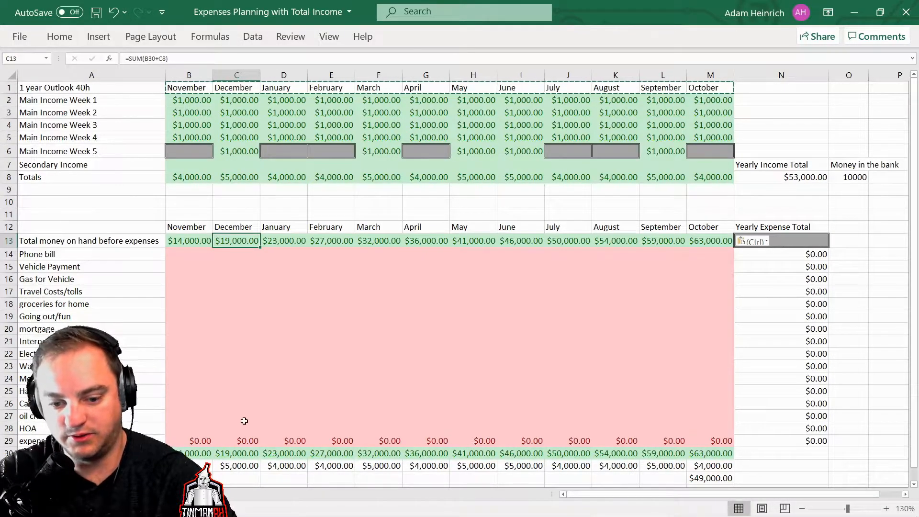
click(191, 453)
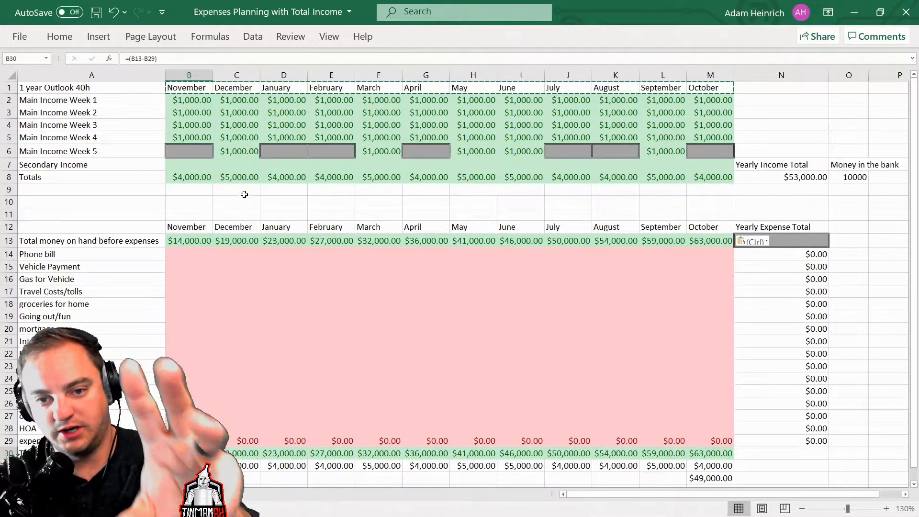
click(244, 242)
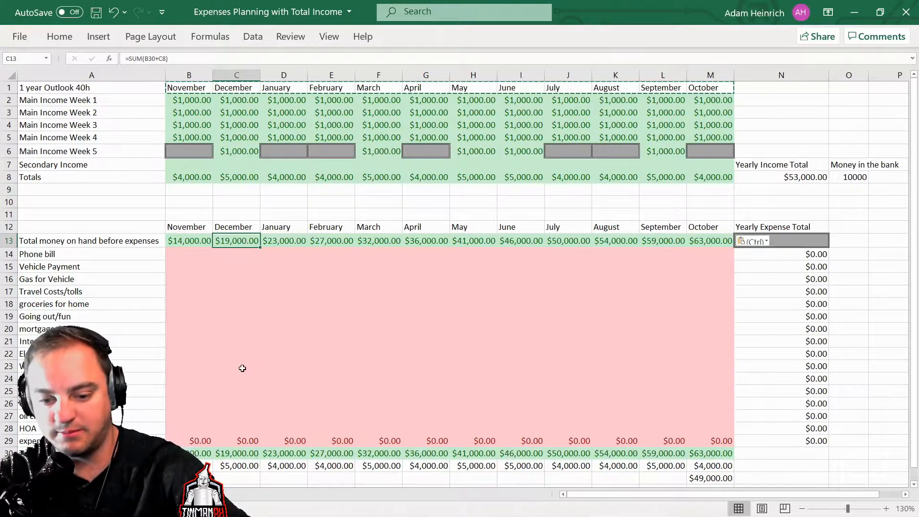
click(192, 254)
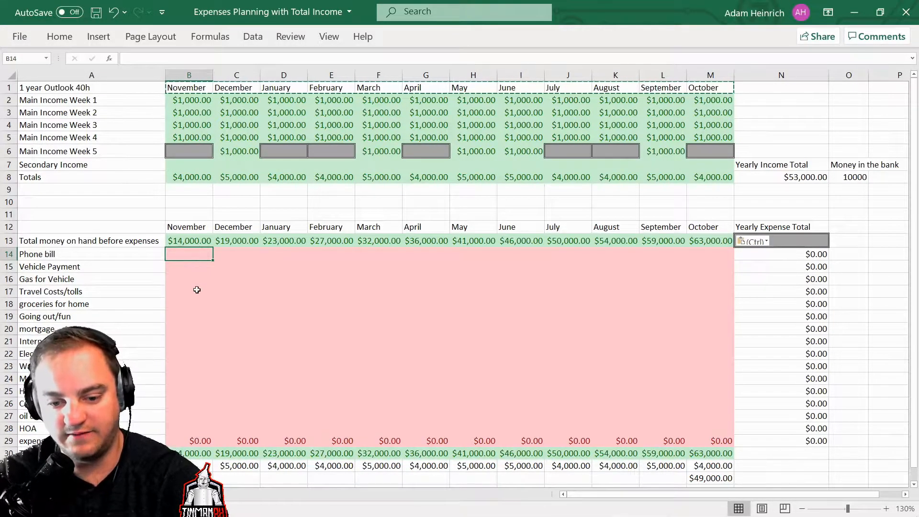
click(198, 453)
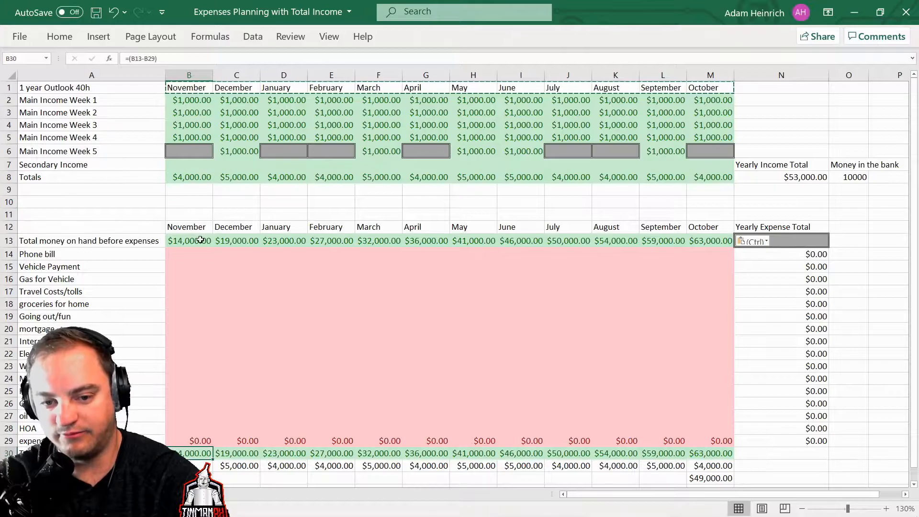
Enter a phone bill of 100 for November in B14 and fill it across through October
click(196, 255)
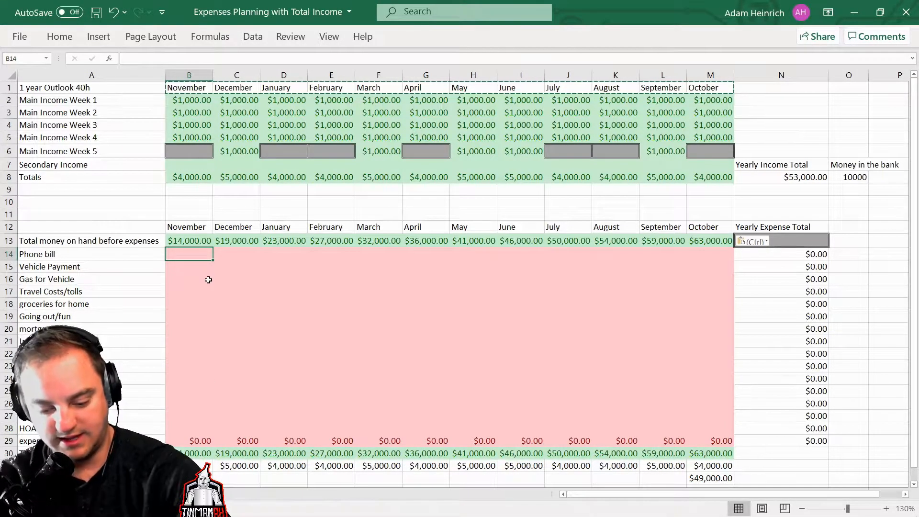
text(100)
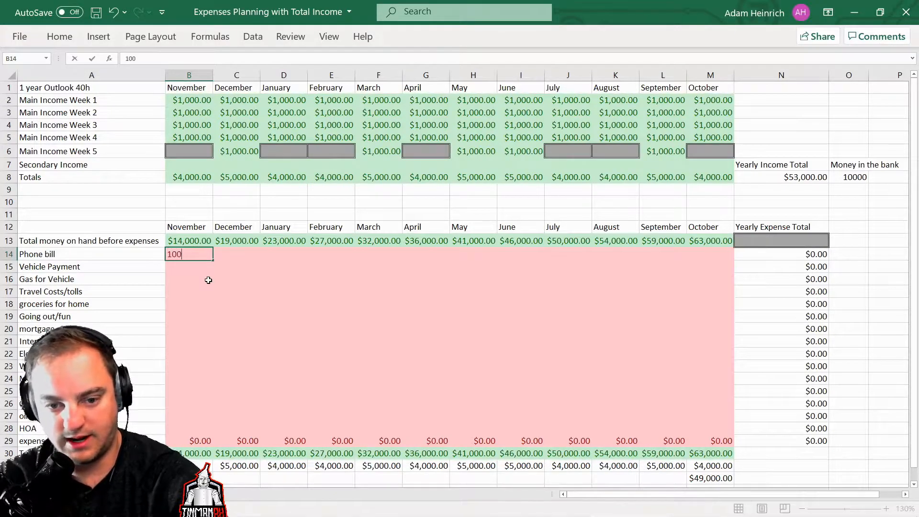
key(Return)
click(199, 254)
drag(214, 260, 728, 263)
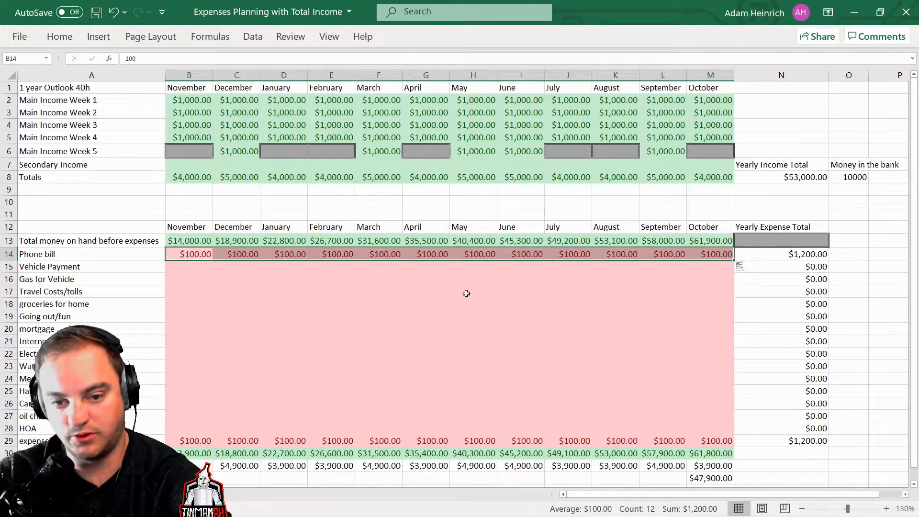
Enter a vehicle payment of 200 for November in B15 and fill it across through October
click(183, 266)
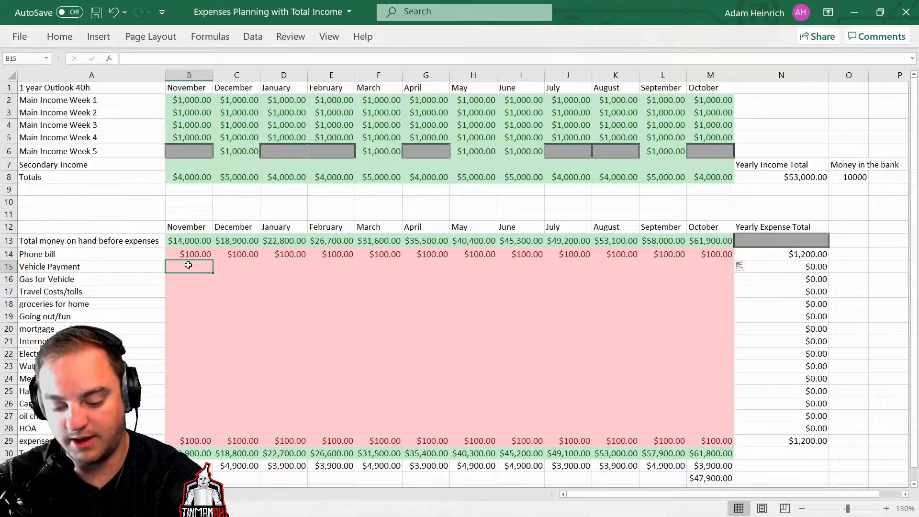
text(200)
key(Return)
click(194, 267)
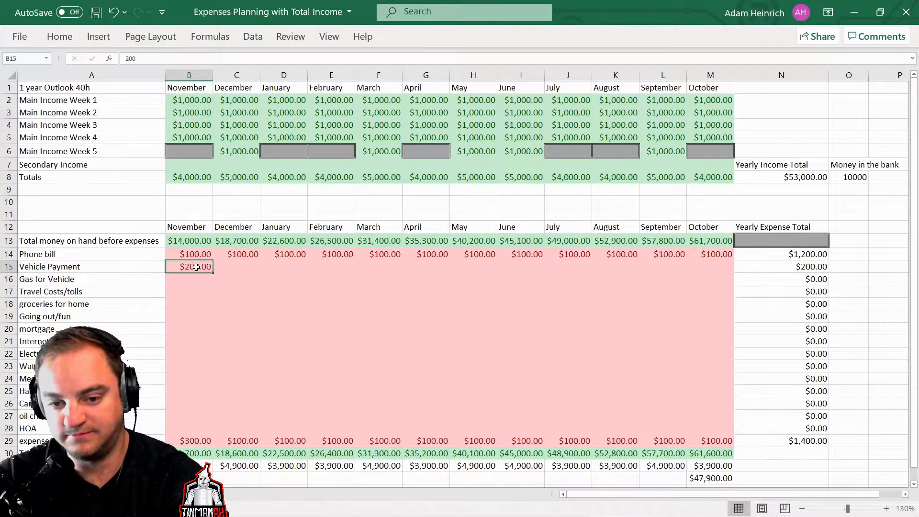
drag(212, 271, 730, 272)
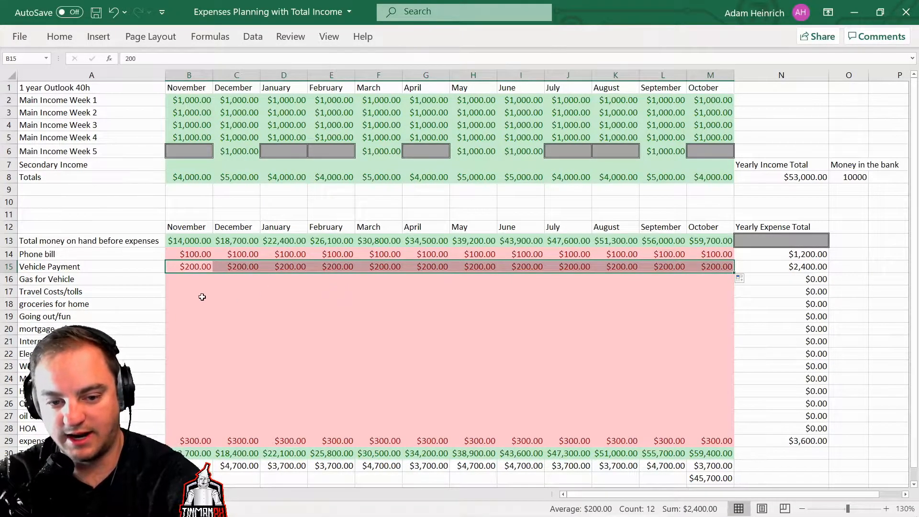
Enter 120 as November's gas for vehicle expense in B16
click(184, 279)
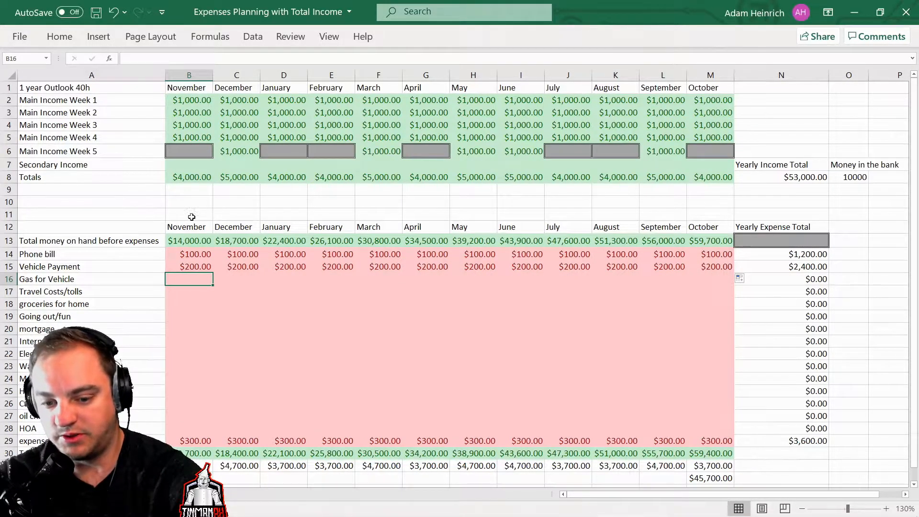
text(120)
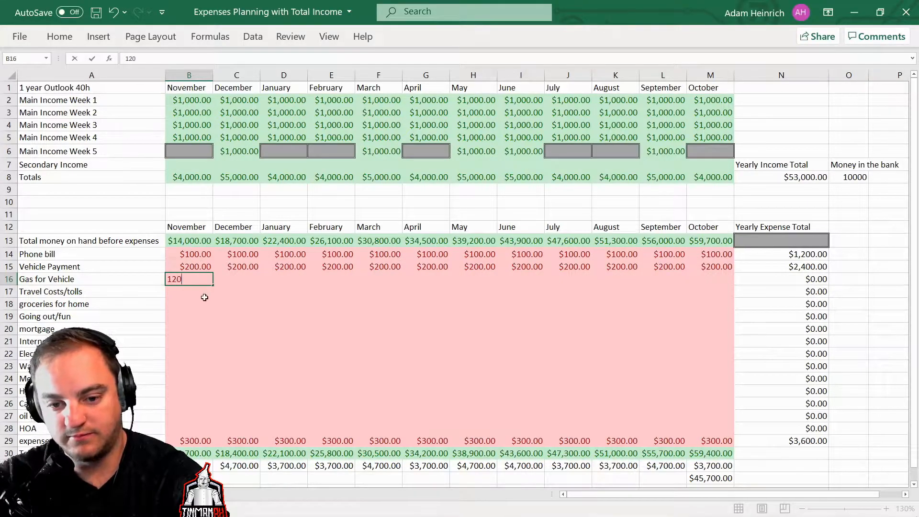
key(Return)
Copy November's gas expense to the other four-week months: January, February, April, July, August and October
click(209, 283)
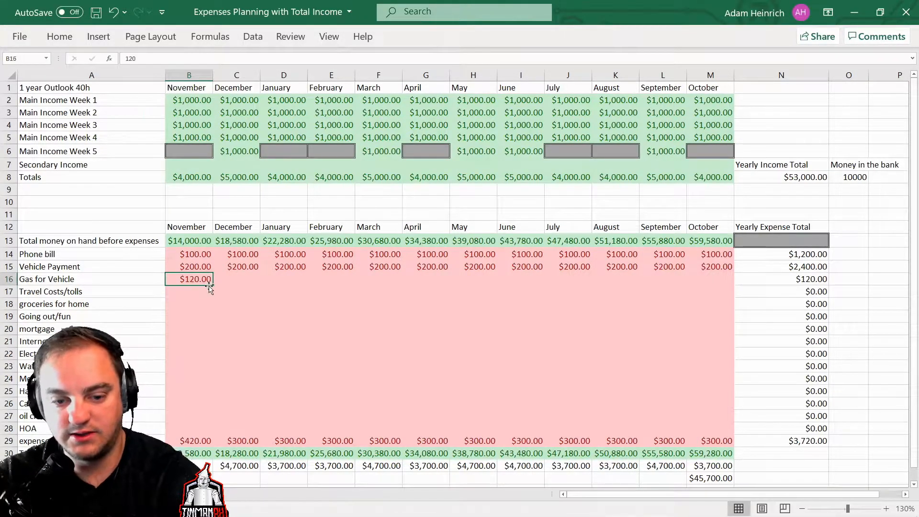
key(ctrl+c)
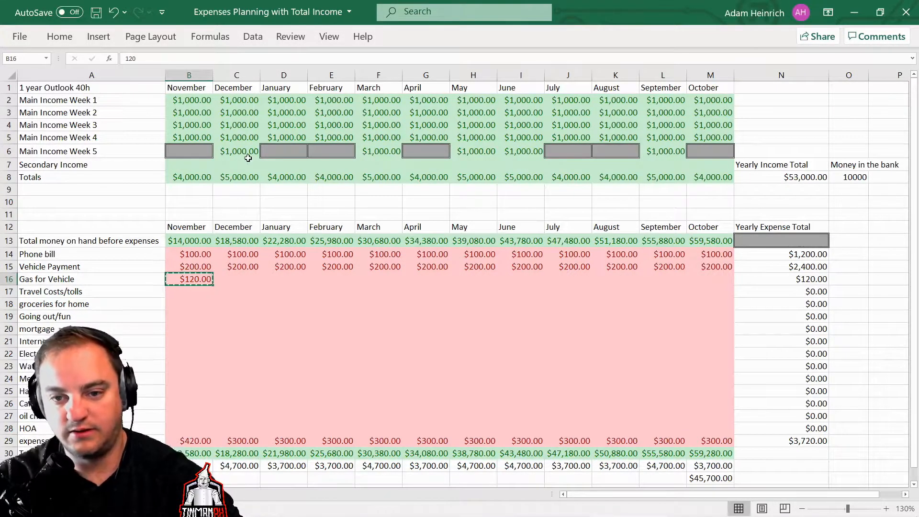
click(285, 277)
key(ctrl+v)
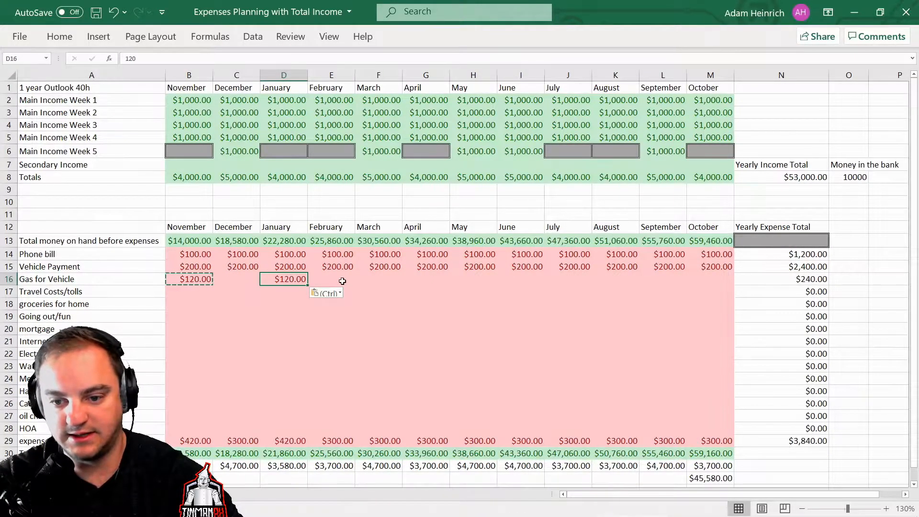
click(344, 281)
key(ctrl+v)
click(432, 281)
key(ctrl+v)
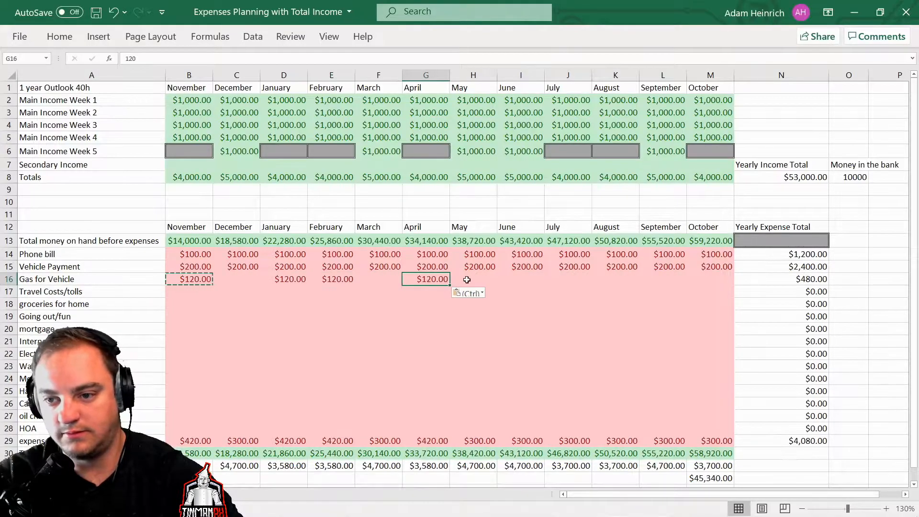
click(567, 281)
key(ctrl+v)
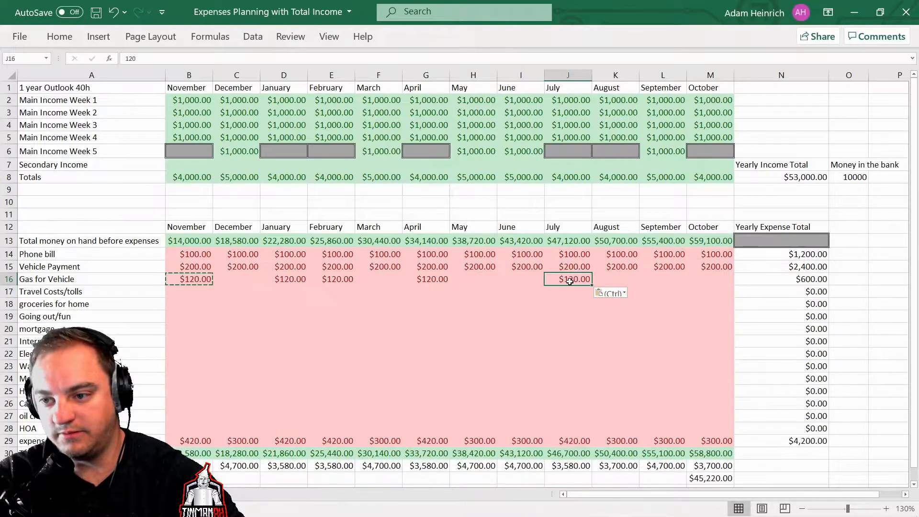
click(611, 283)
key(ctrl+v)
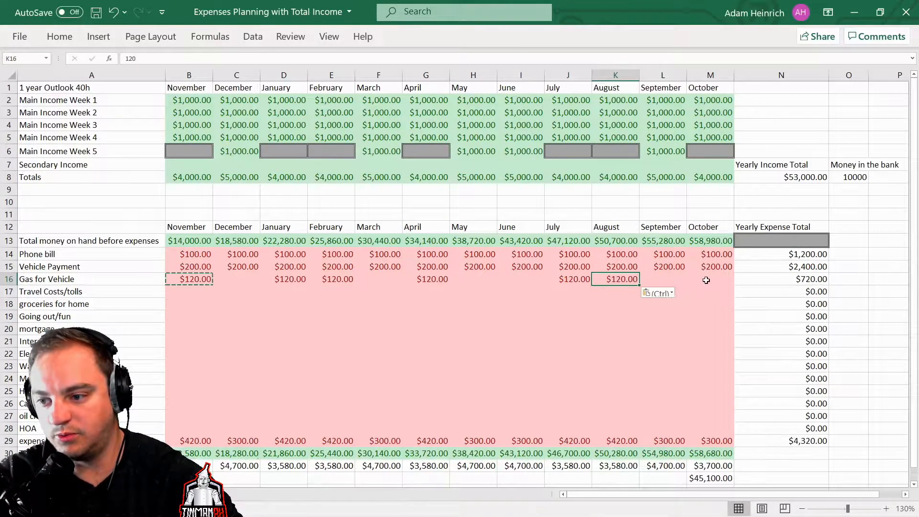
click(692, 281)
key(ctrl+v)
Enter 150 as December's gas for vehicle expense in C16
click(239, 280)
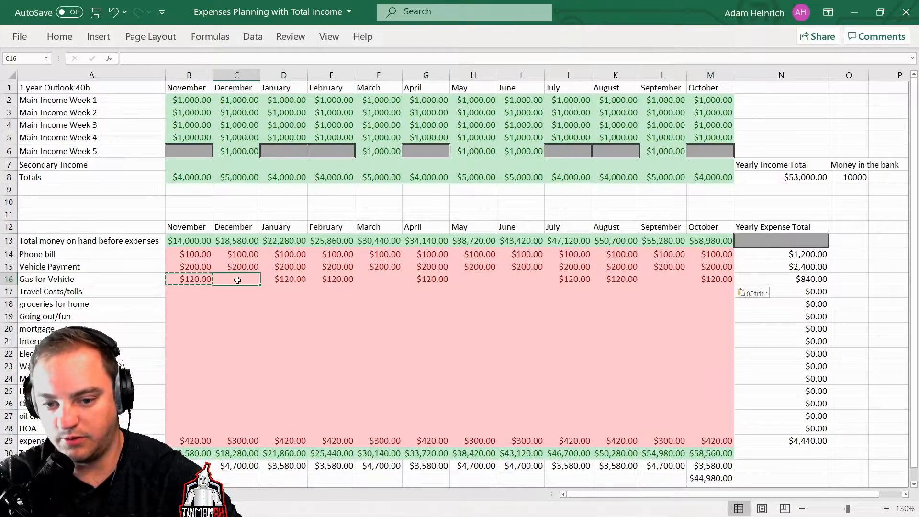
key(Escape)
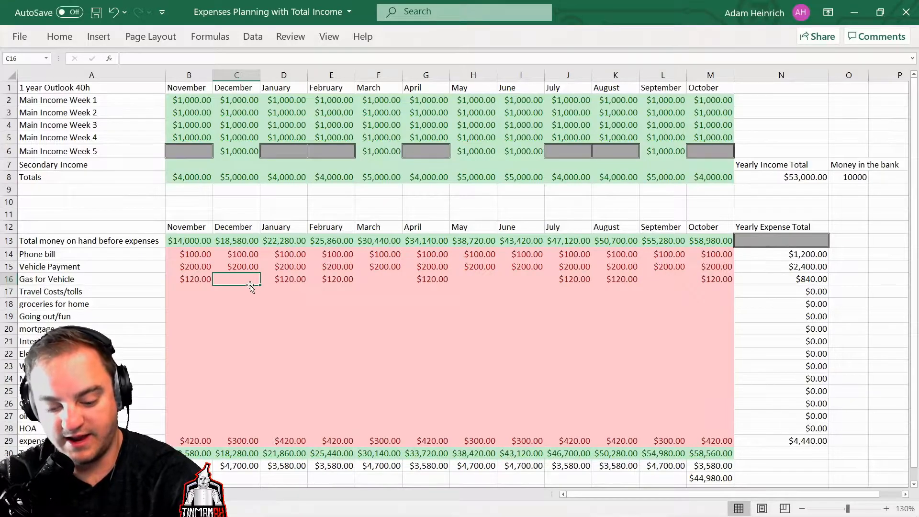
text(15)
key(Return)
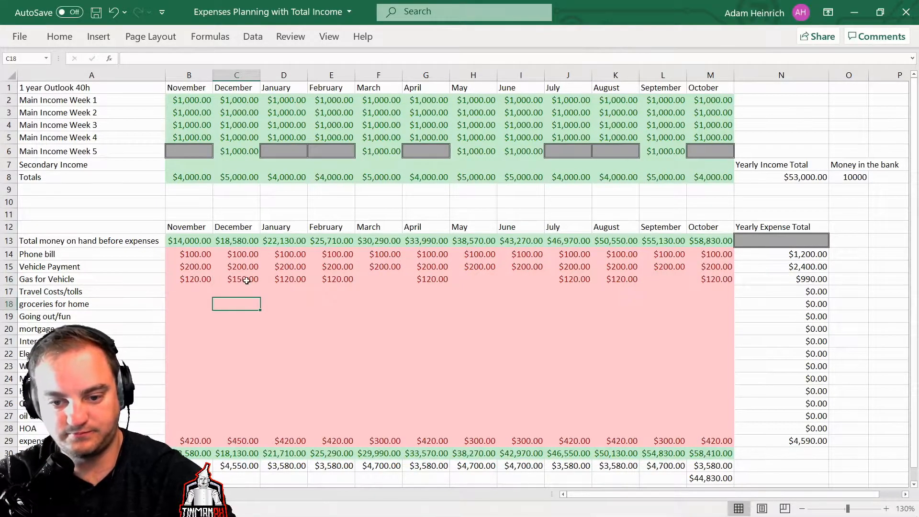
Copy December's gas expense to the other five-week months: March, May, June and September
click(247, 278)
key(ctrl+c)
click(387, 279)
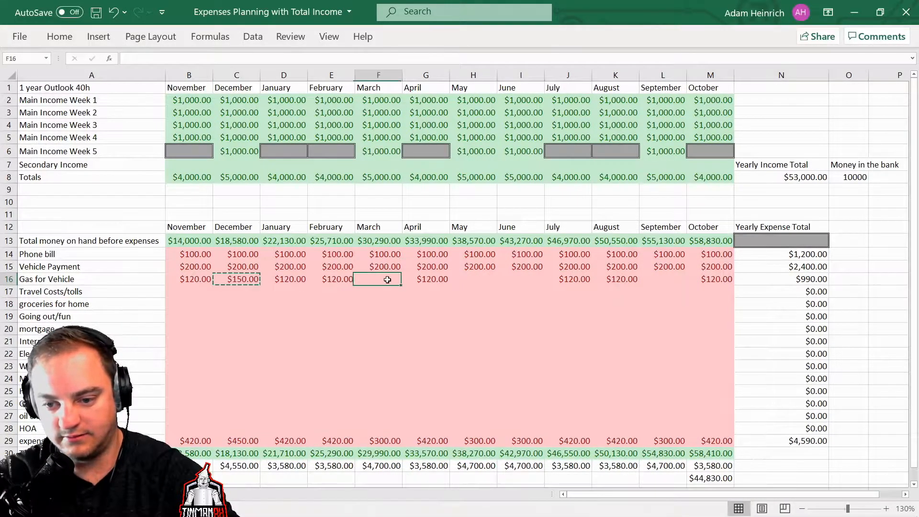
key(ctrl+v)
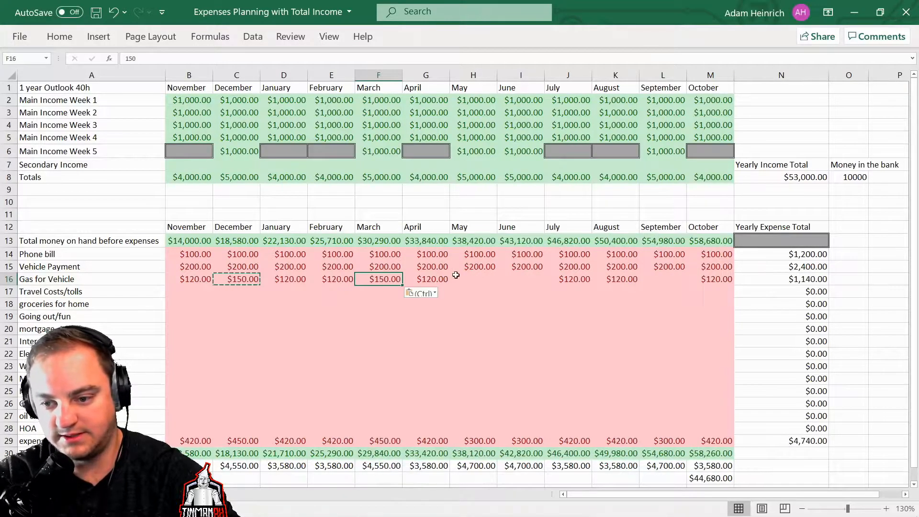
click(476, 279)
key(ctrl+v)
click(520, 279)
key(ctrl+v)
click(658, 279)
key(ctrl+v)
click(526, 327)
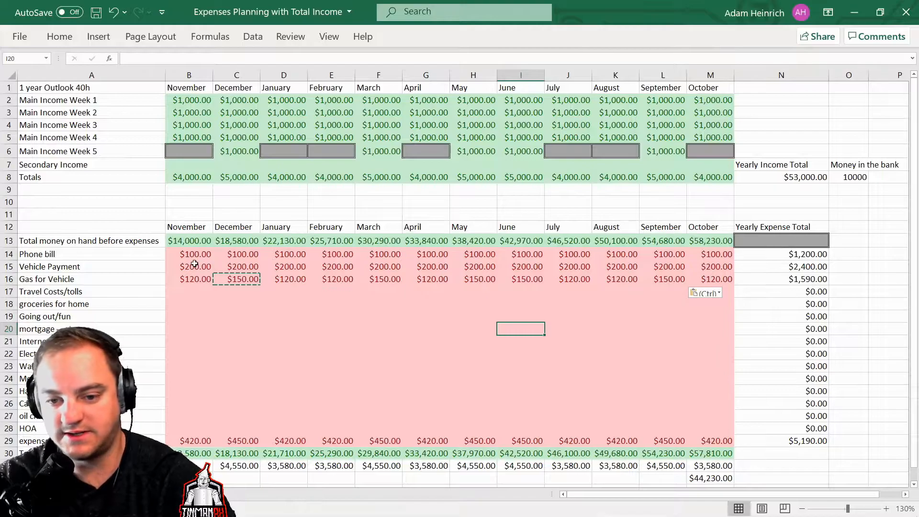
Enter travel costs/tolls of 50 for November in B17 and fill the amount across through October
click(192, 290)
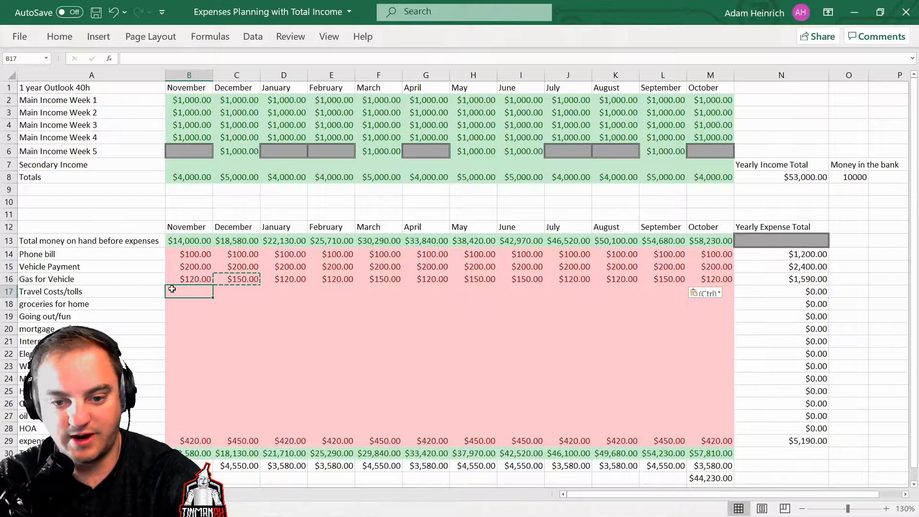
key(Escape)
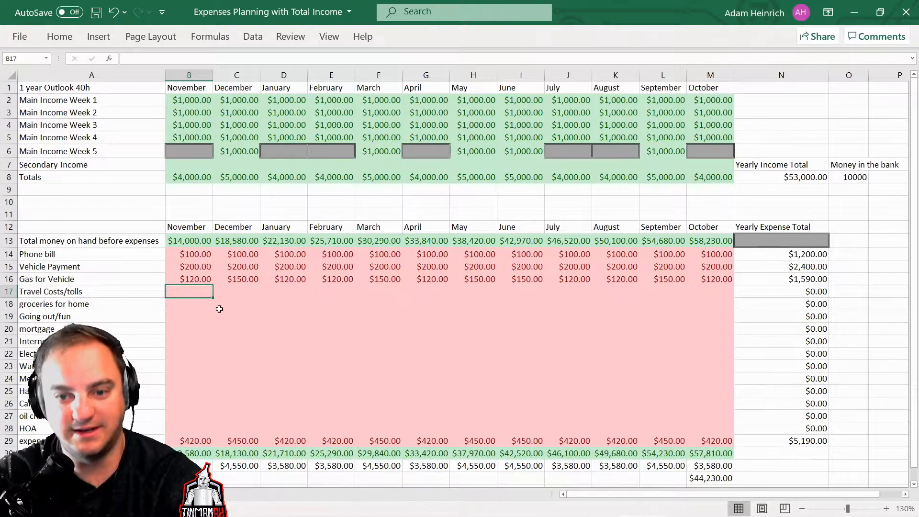
double_click(195, 288)
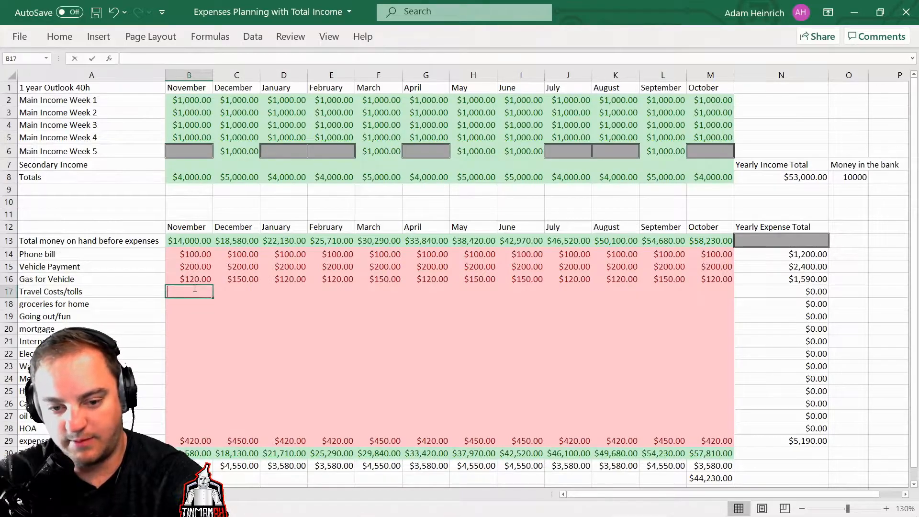
text(50)
key(ctrl+Return)
drag(213, 297, 722, 298)
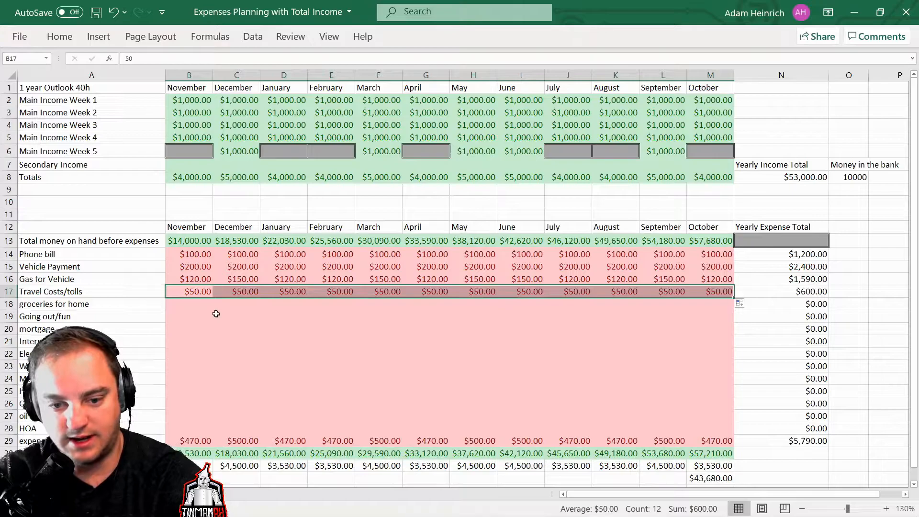
Enter 700 for November's home groceries in B18 and fill the amount across through October
click(199, 307)
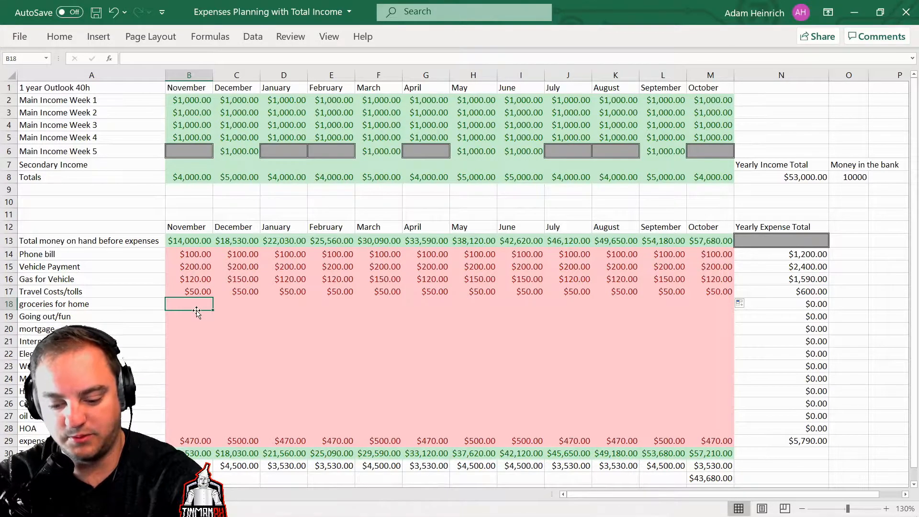
text(700)
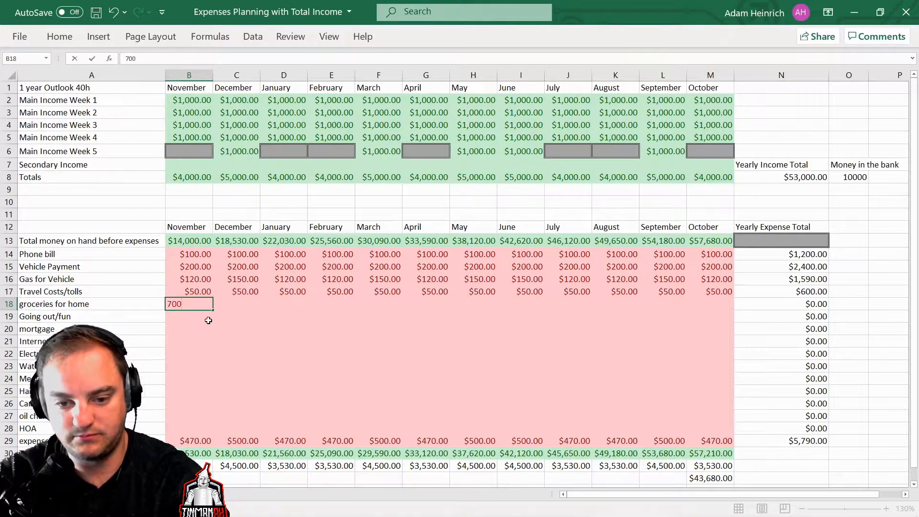
key(Return)
click(205, 305)
drag(213, 310, 724, 311)
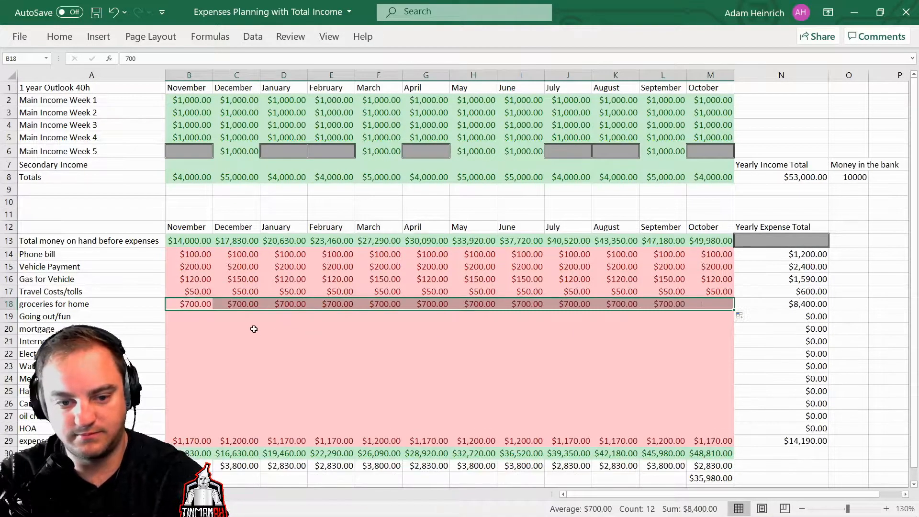
Review November's grocery amount and the expense labels from Vehicle Payment down to groceries for home
click(196, 319)
click(197, 305)
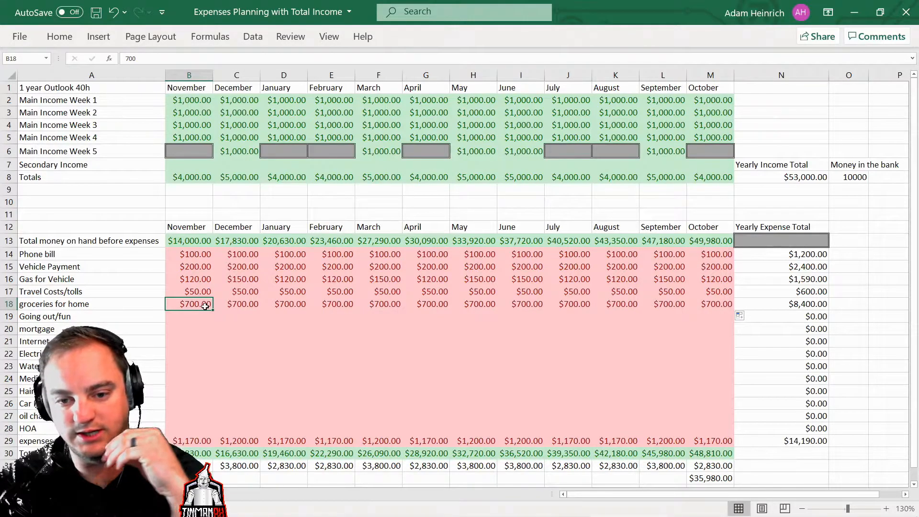
click(58, 279)
click(63, 266)
key(Down)
key(Down)
key(Down)
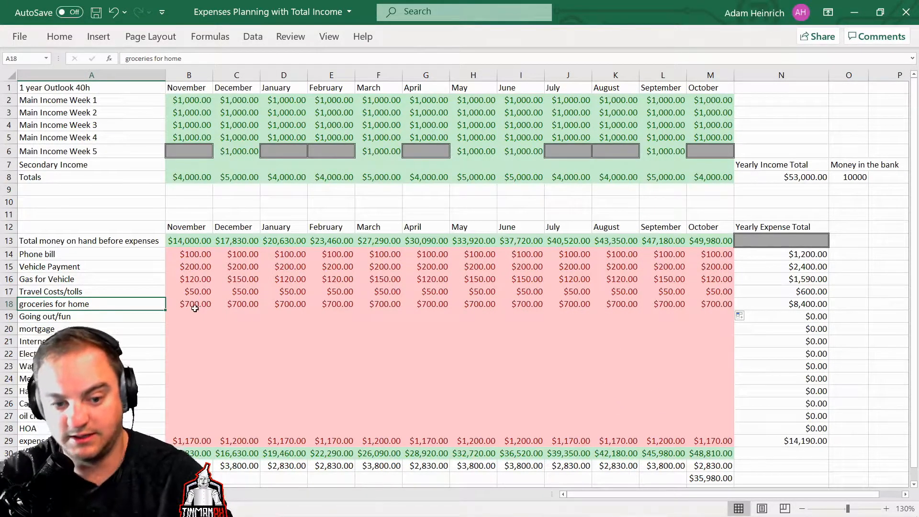
Enter 1200 for November's mortgage in B20 and fill the amount across through October
click(192, 314)
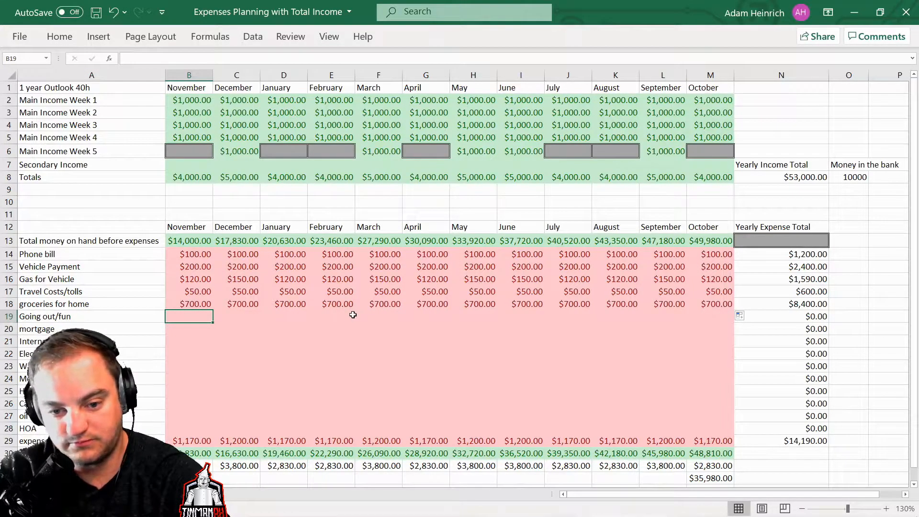
click(201, 330)
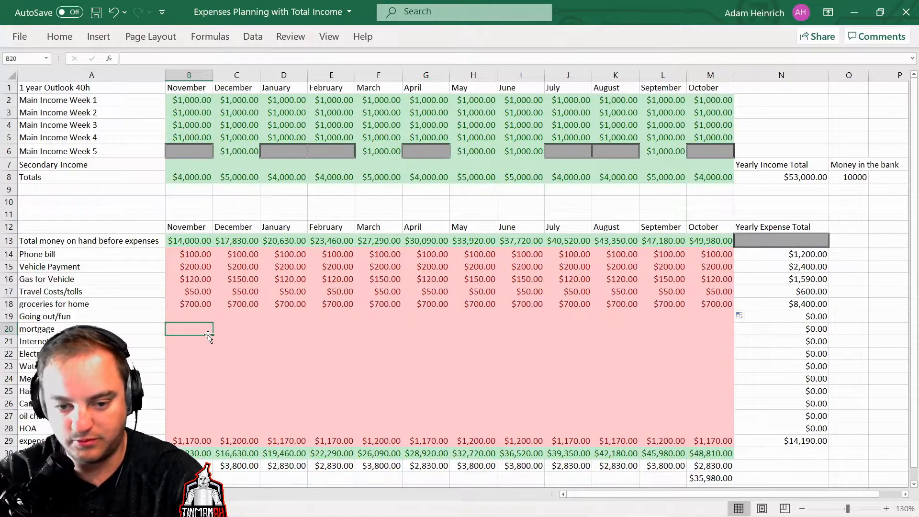
text(1200)
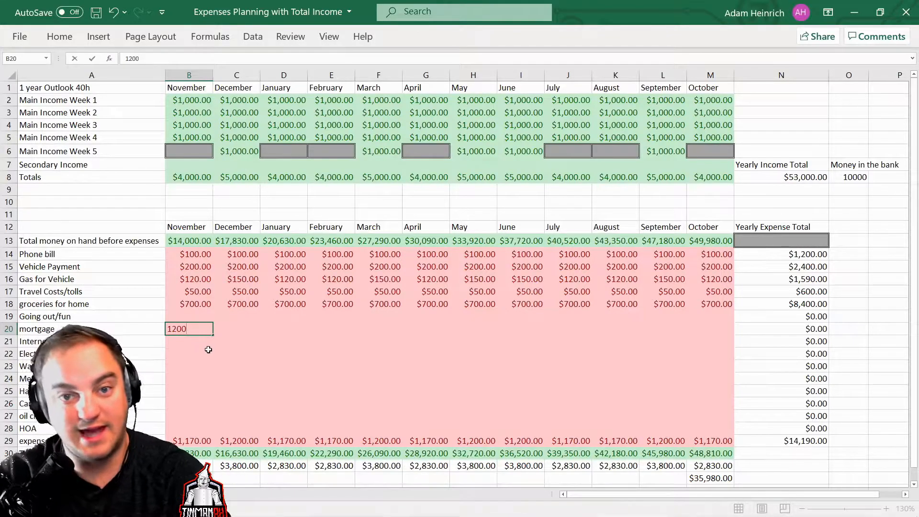
key(Return)
click(207, 330)
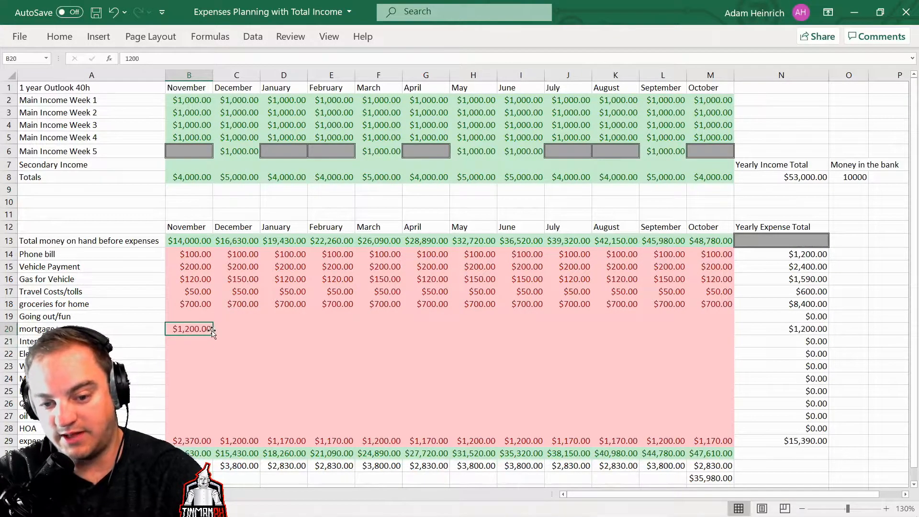
drag(213, 335, 720, 330)
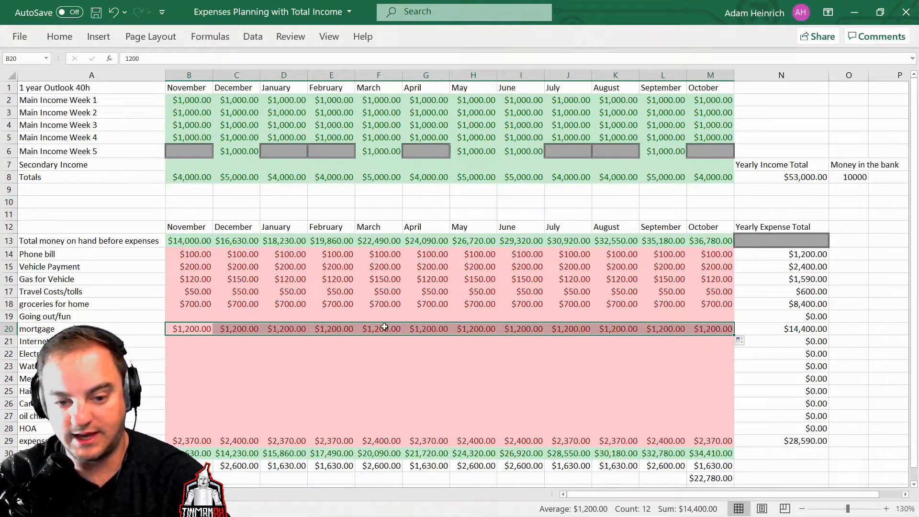
Enter 125 for November's Internet expense in B21 and fill the amount across through October
click(188, 340)
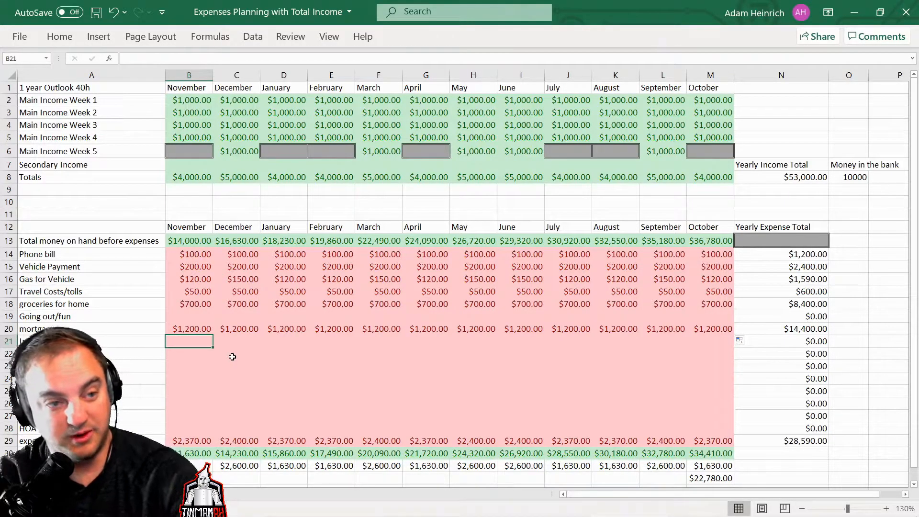
text(125)
key(Return)
click(209, 342)
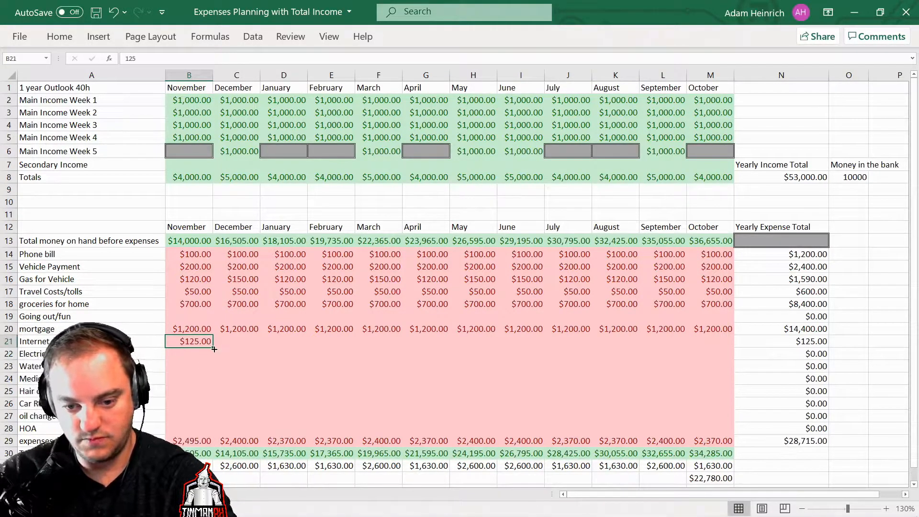
drag(214, 349, 579, 354)
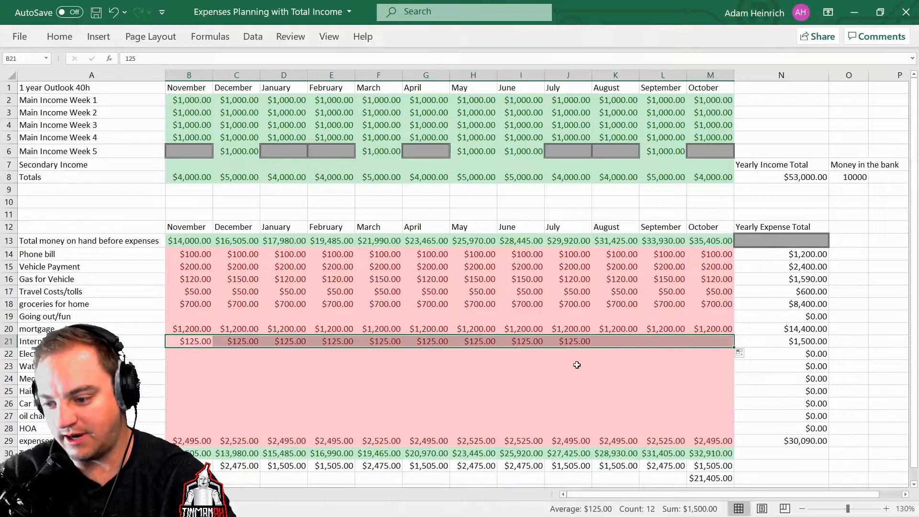
Enter 75 for November's electric bill in B22 and fill the amount across through April
click(201, 354)
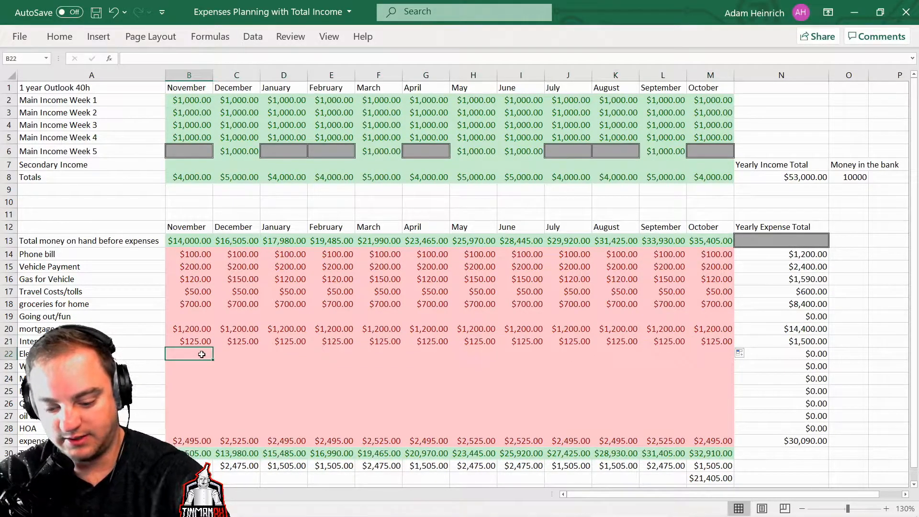
text(75)
key(Return)
click(210, 355)
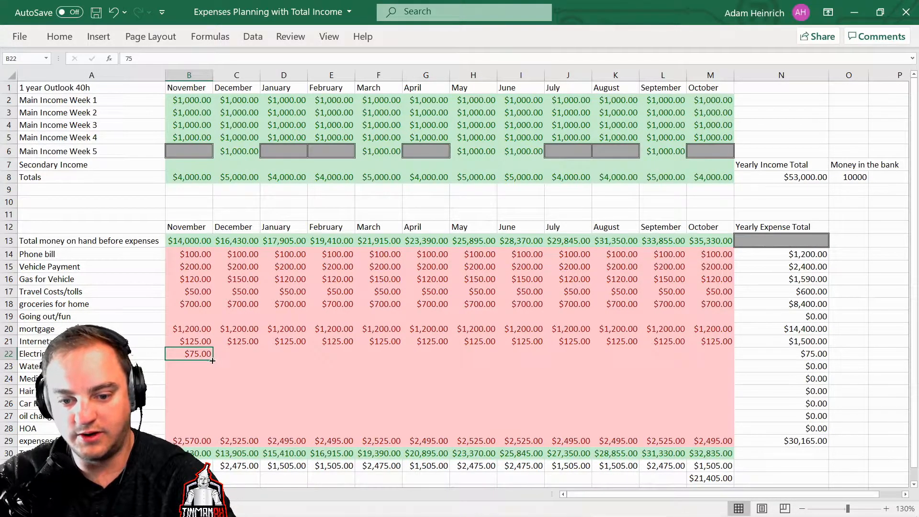
drag(212, 361, 443, 356)
Set the electric bill to 125 for each month from May through September and to 75 for October
click(481, 352)
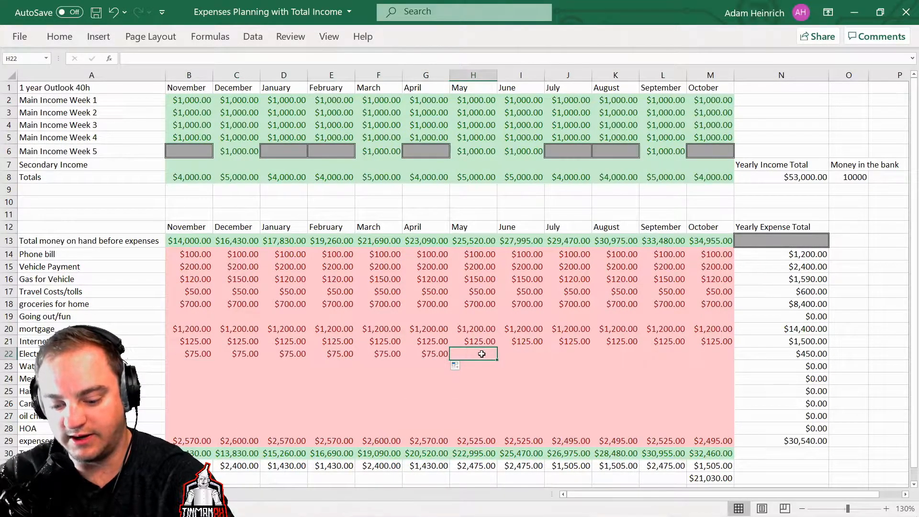
text(125)
key(Return)
click(488, 355)
drag(493, 357, 677, 353)
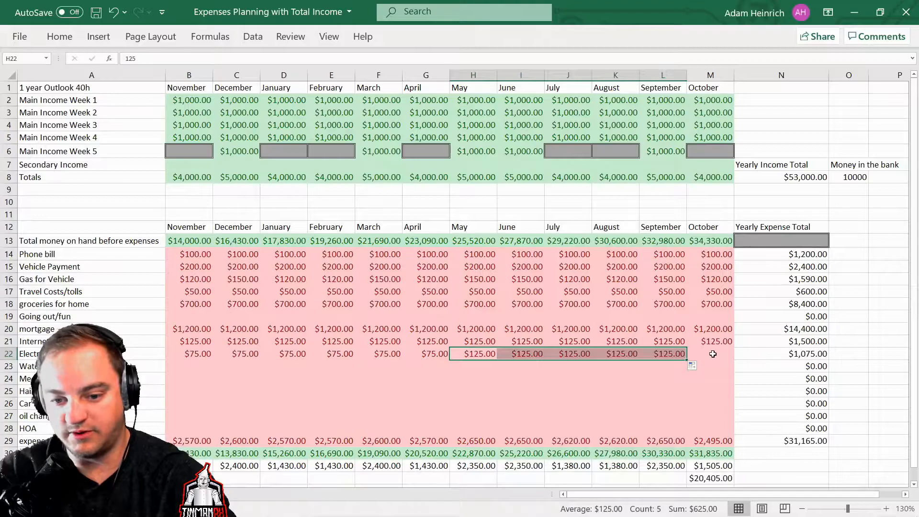
click(713, 353)
text(75)
key(Return)
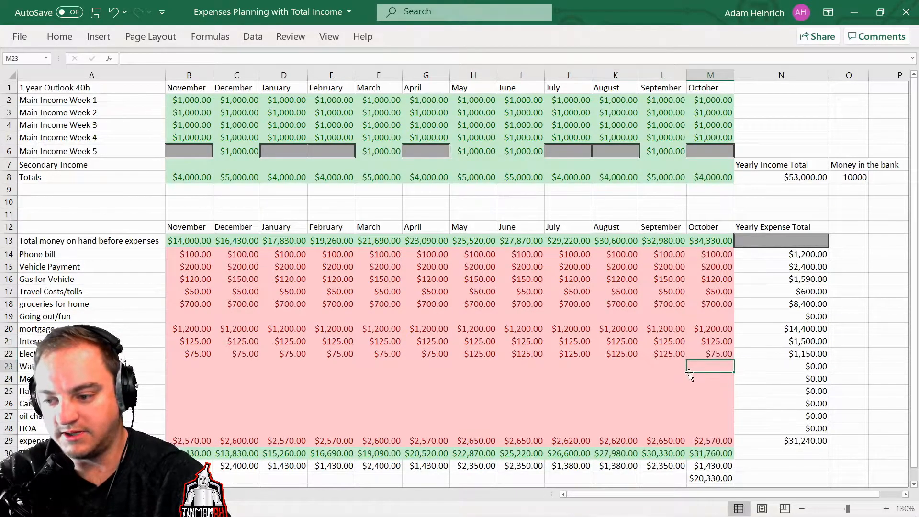
Copy the full year of electric amounts, November through October, into the water bill row starting at B23
click(193, 368)
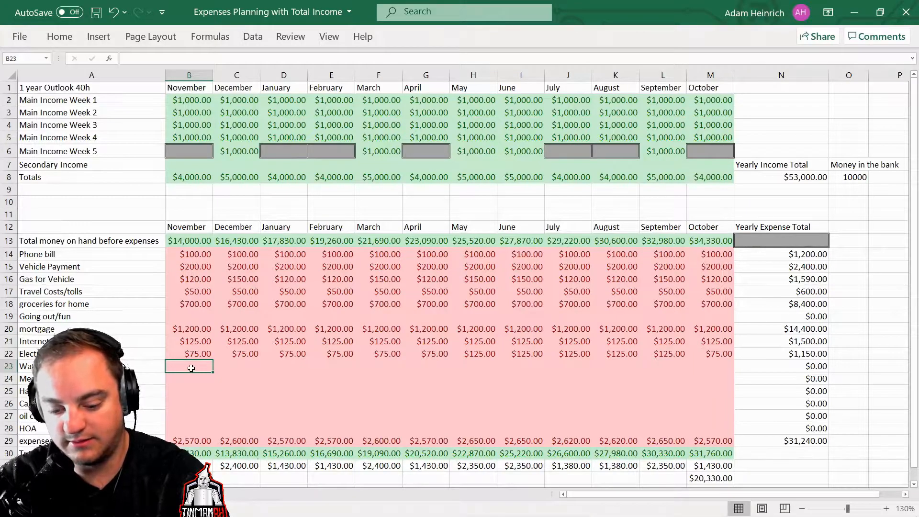
drag(194, 354, 717, 352)
key(ctrl+c)
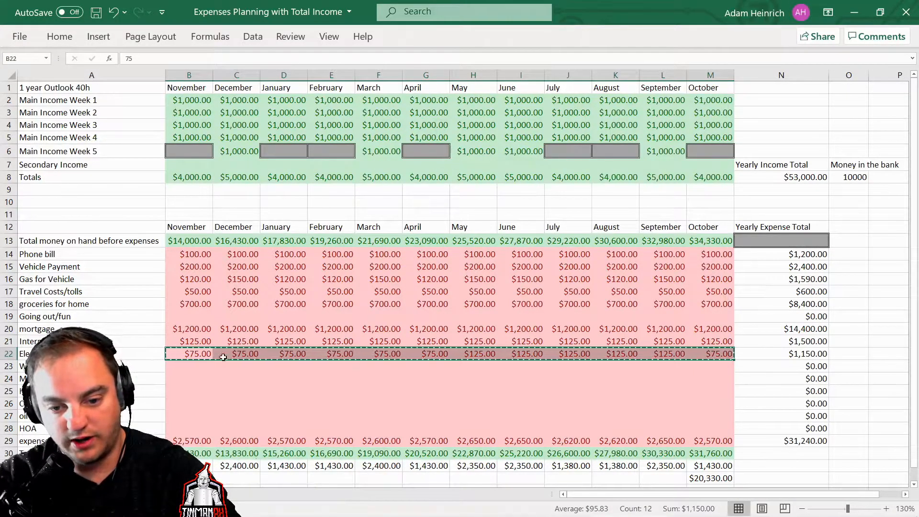
click(199, 367)
key(Return)
Enter 50 for November's medical expense in B24 and fill the amount across through October
click(206, 379)
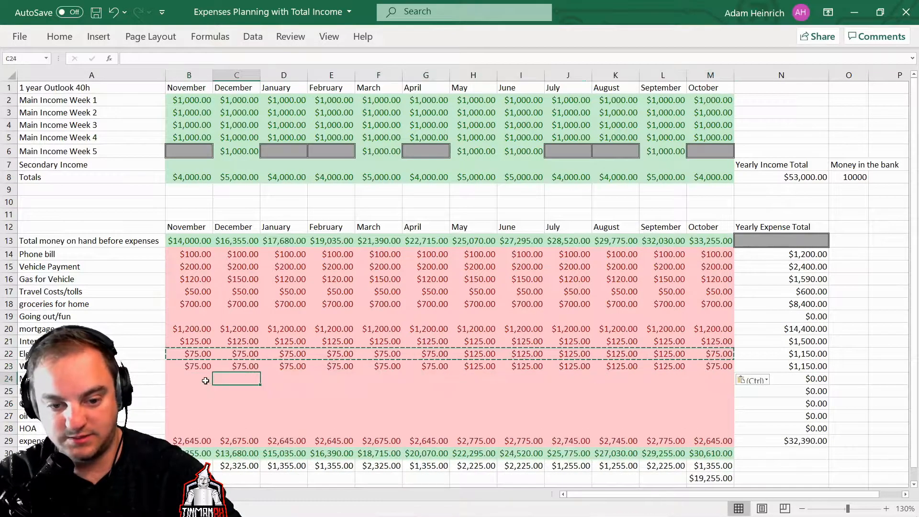
click(186, 375)
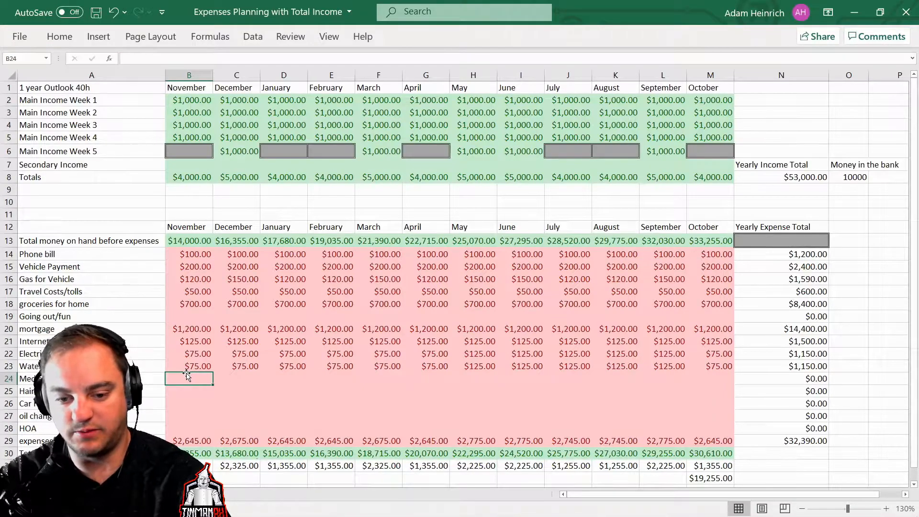
text(50)
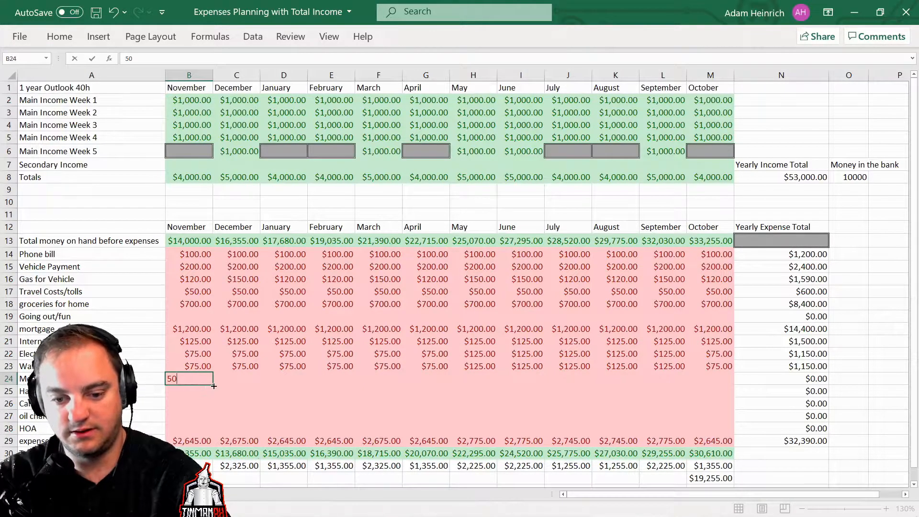
drag(214, 385, 720, 385)
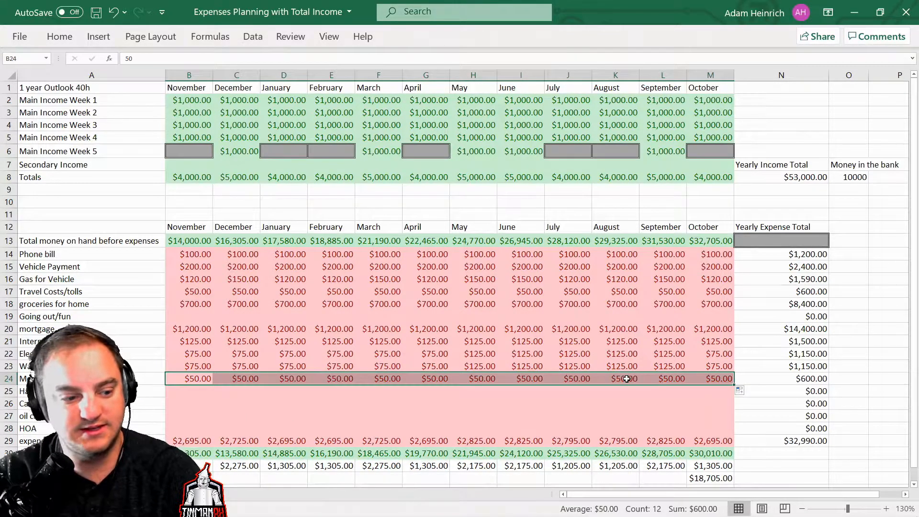
Enter haircut expenses of 30 in row 25 for November, January, February, April and May
click(199, 393)
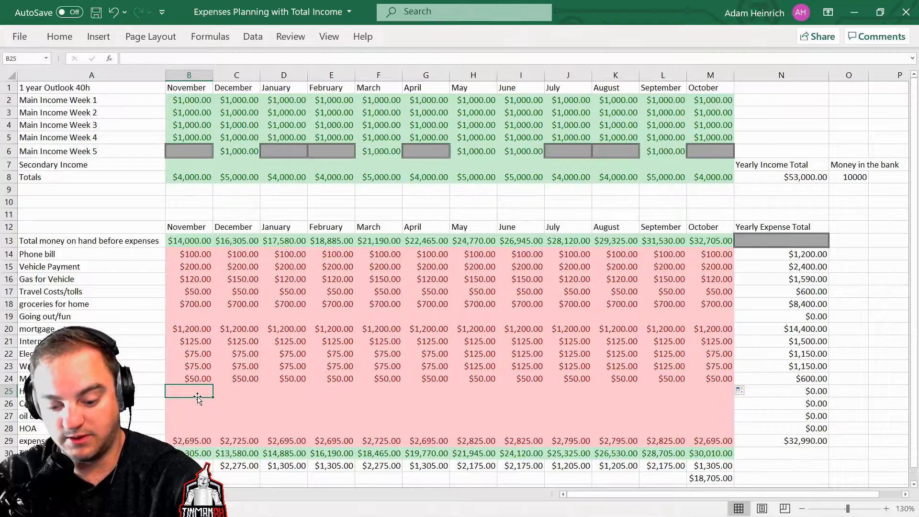
text(30)
key(ctrl+Return)
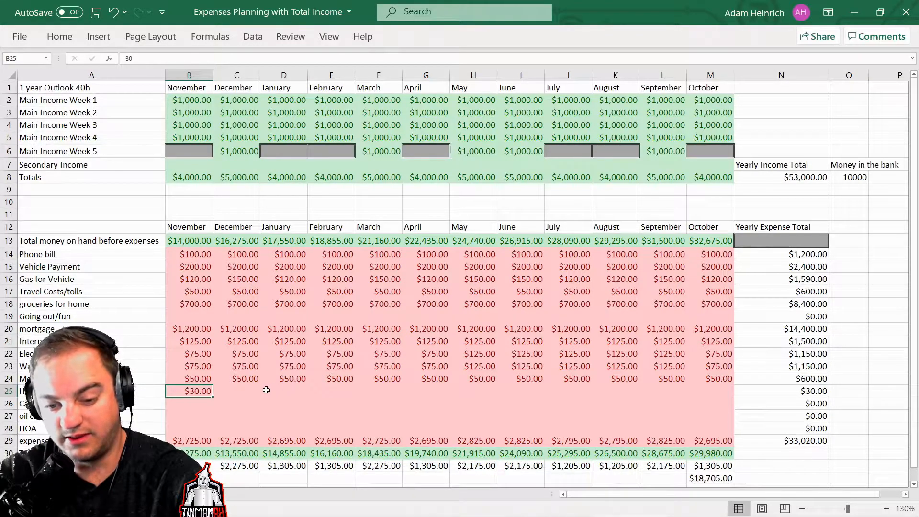
click(290, 390)
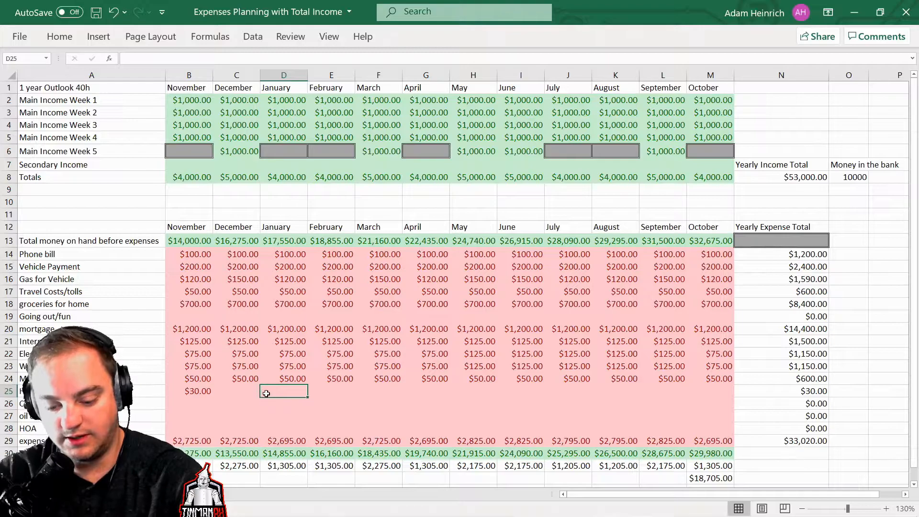
text(30)
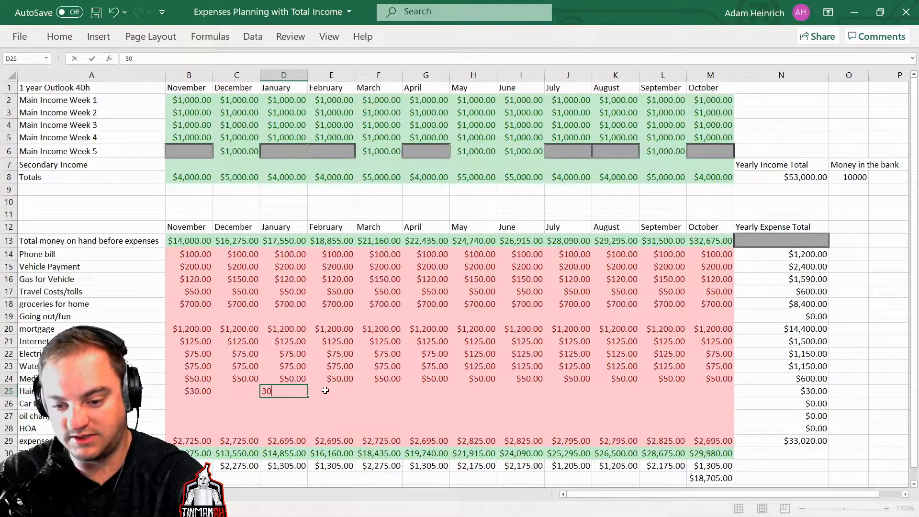
click(325, 391)
text(30)
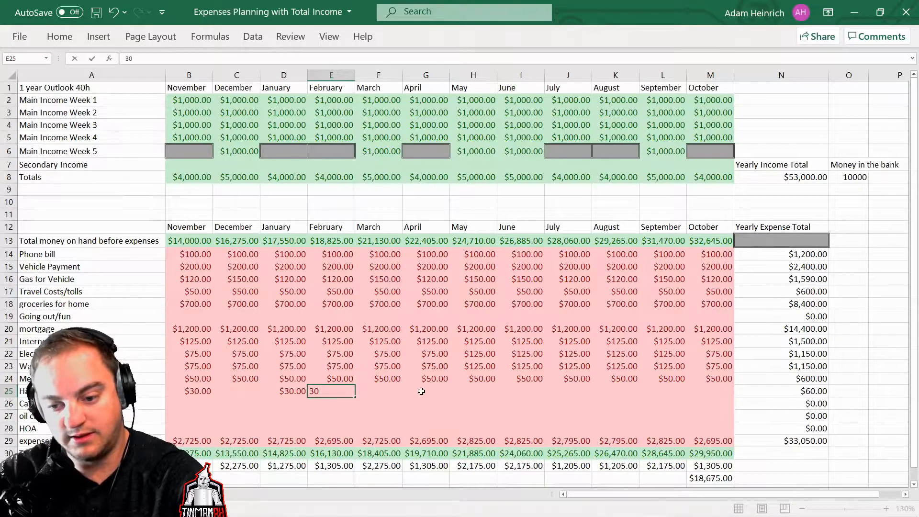
click(421, 391)
text(30)
click(469, 392)
text(30)
Enter haircut expenses of 30 in row 25 for July, August and October, leaving September blank
click(569, 391)
text(30)
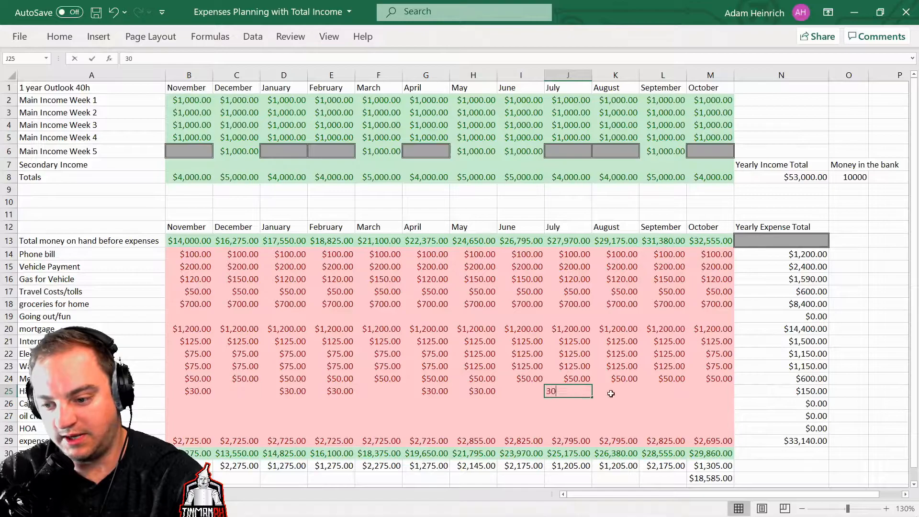
click(611, 393)
text(30)
click(670, 393)
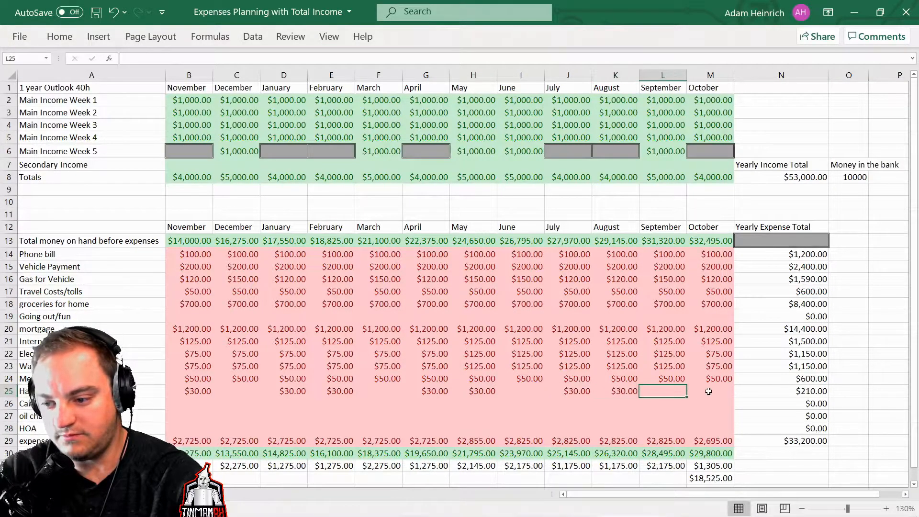
click(708, 391)
text(30)
click(679, 416)
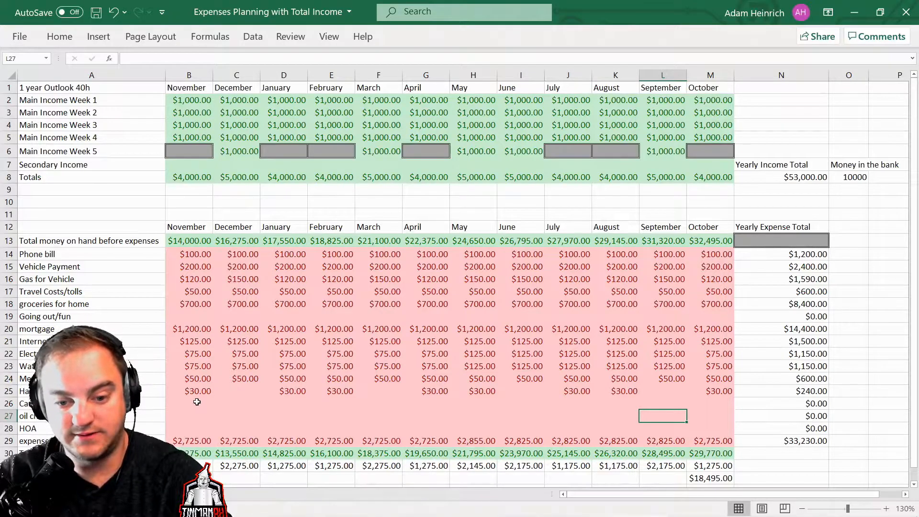
Enter a car registration expense of 125 for November in B26
click(194, 403)
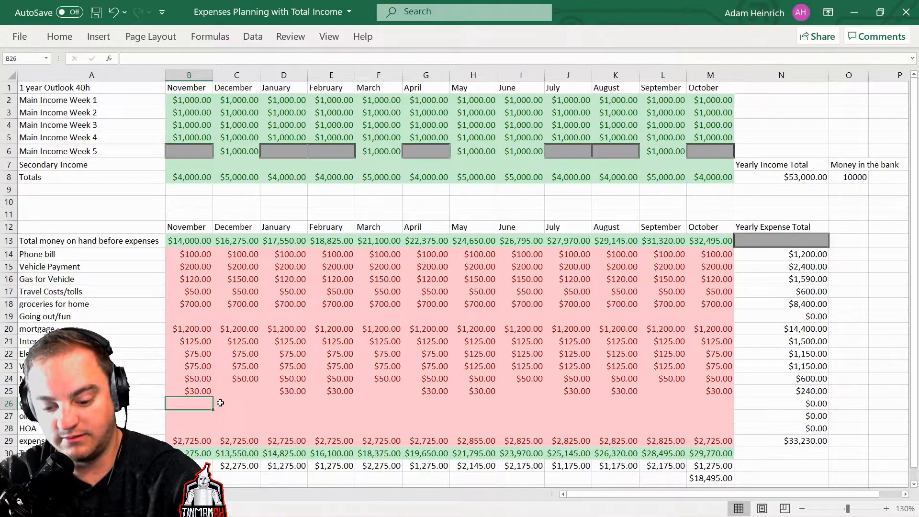
text(125)
click(196, 416)
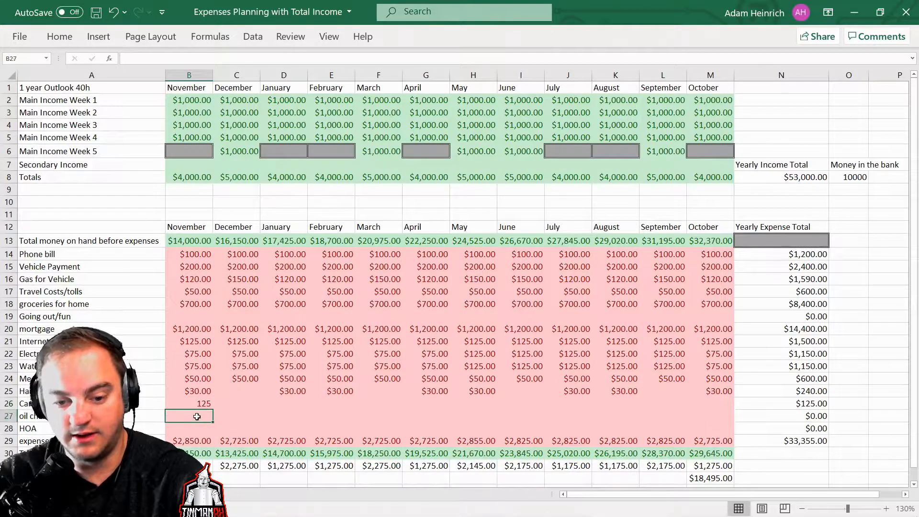
Enter oil change expenses of 50 in row 27 for December, April and August
click(232, 416)
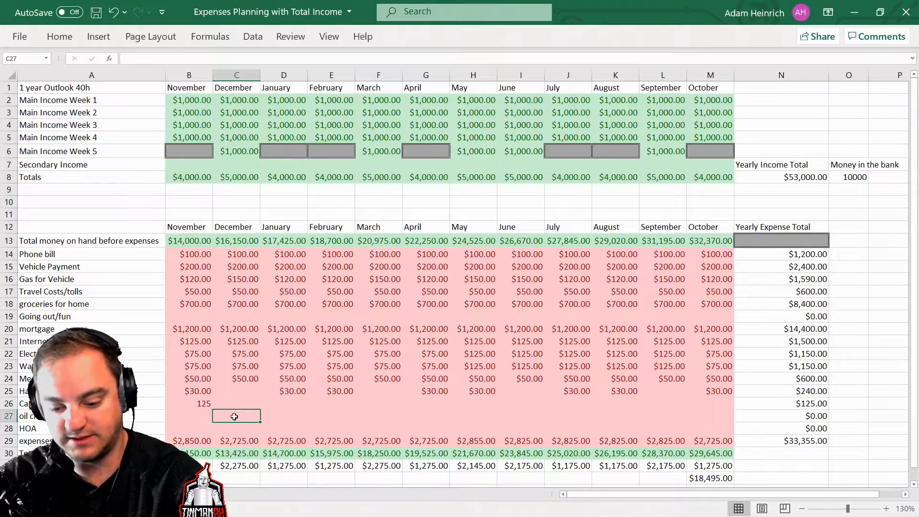
text(50)
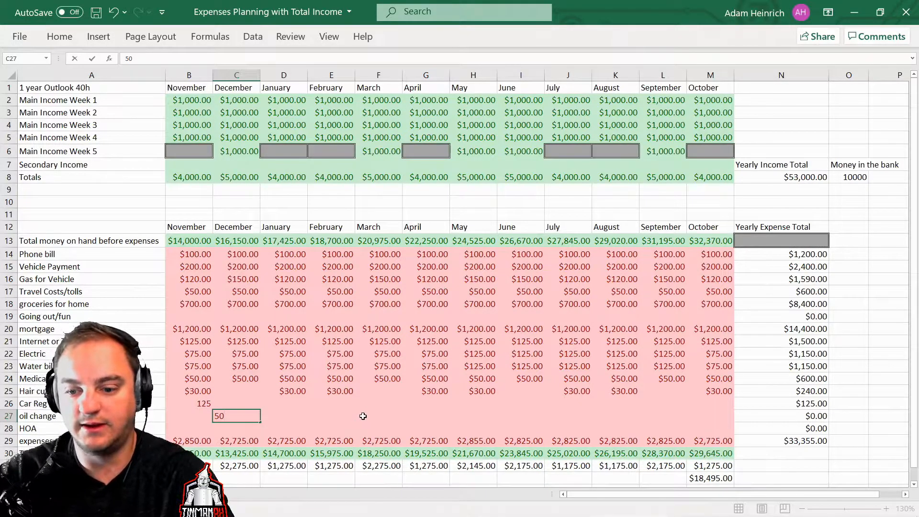
click(385, 414)
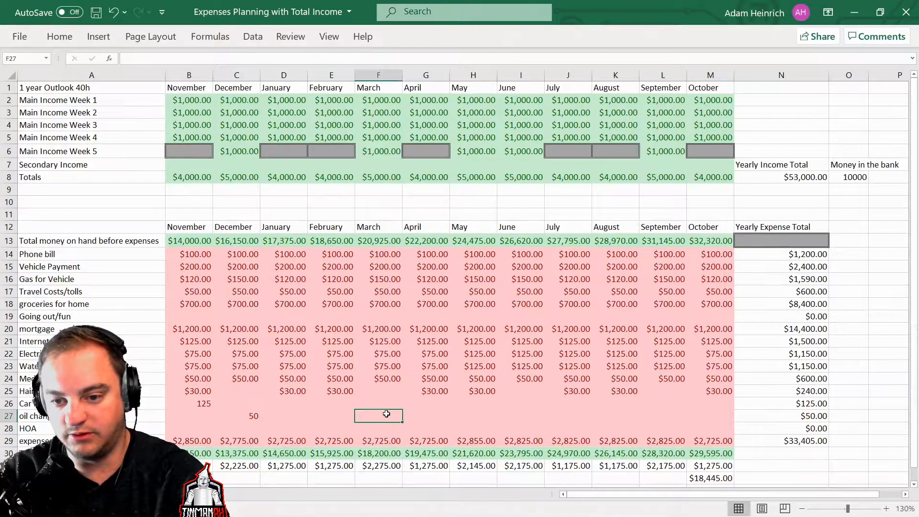
click(421, 414)
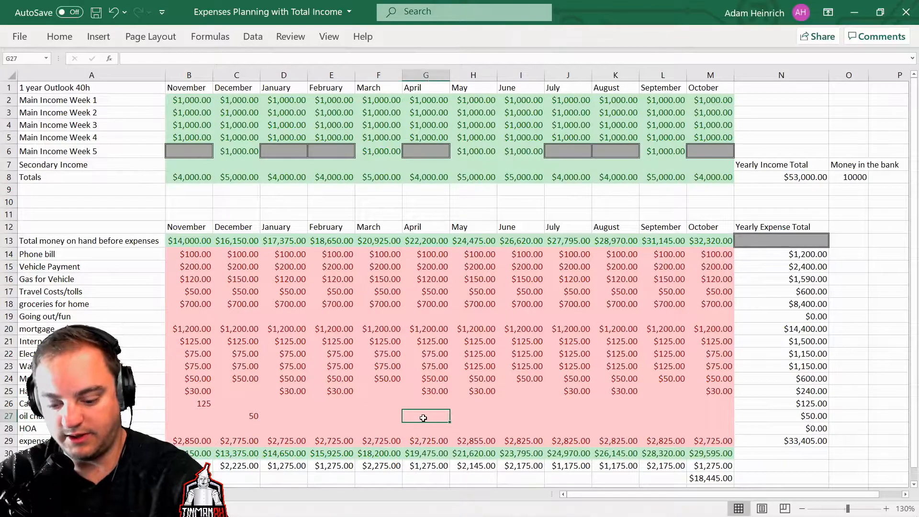
text(560)
key(BackSpace)
key(BackSpace)
text(0)
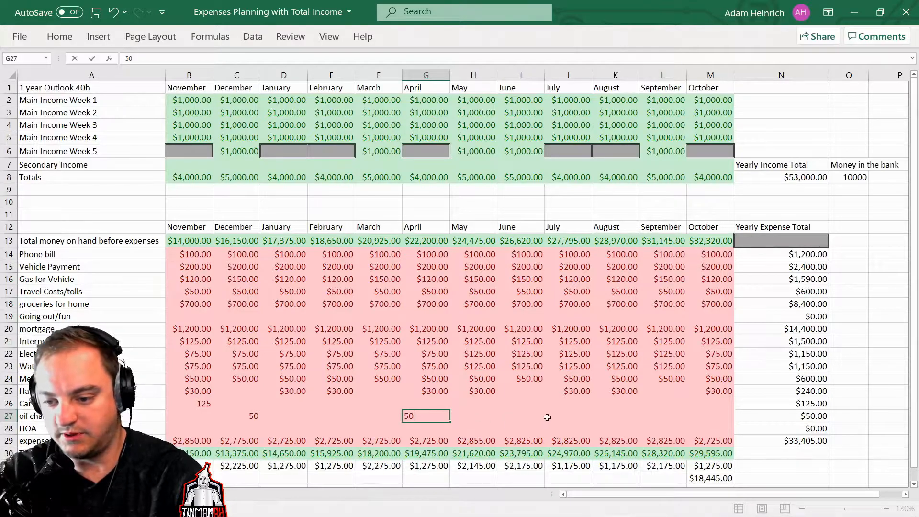
click(618, 415)
text(5)
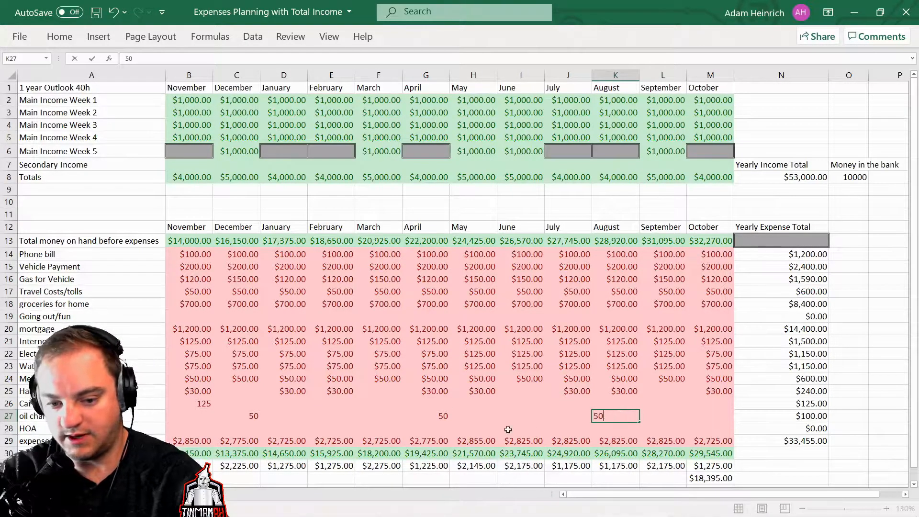
Complete the August oil change expense of 50 in K27 and enter an HOA expense of 80 for every month from November through October
text(0)
click(508, 429)
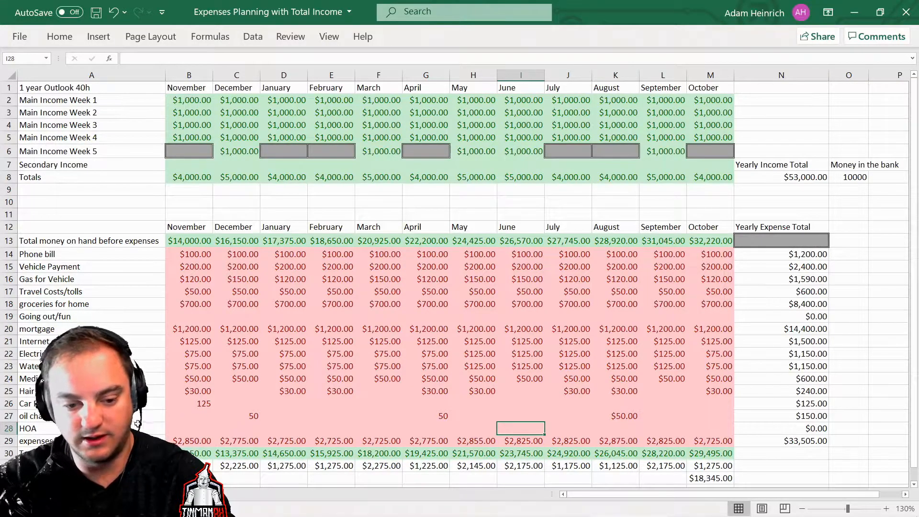
click(174, 427)
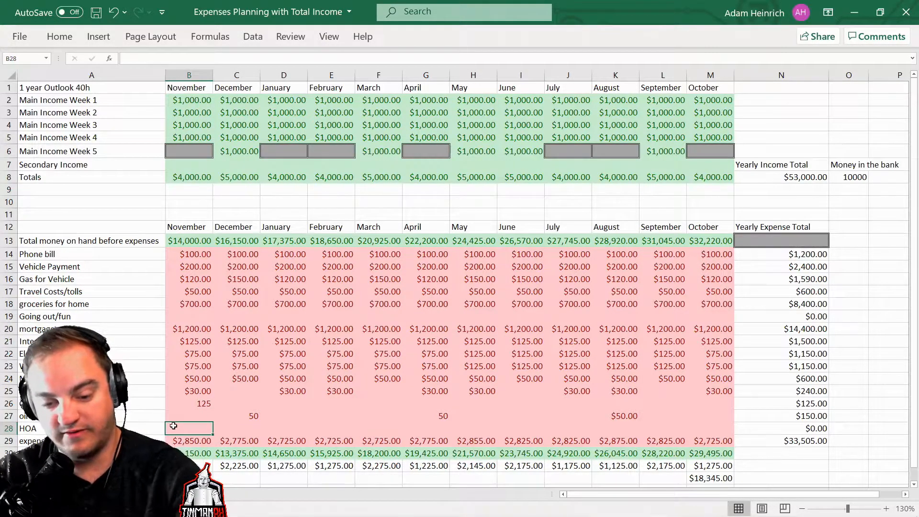
text(80)
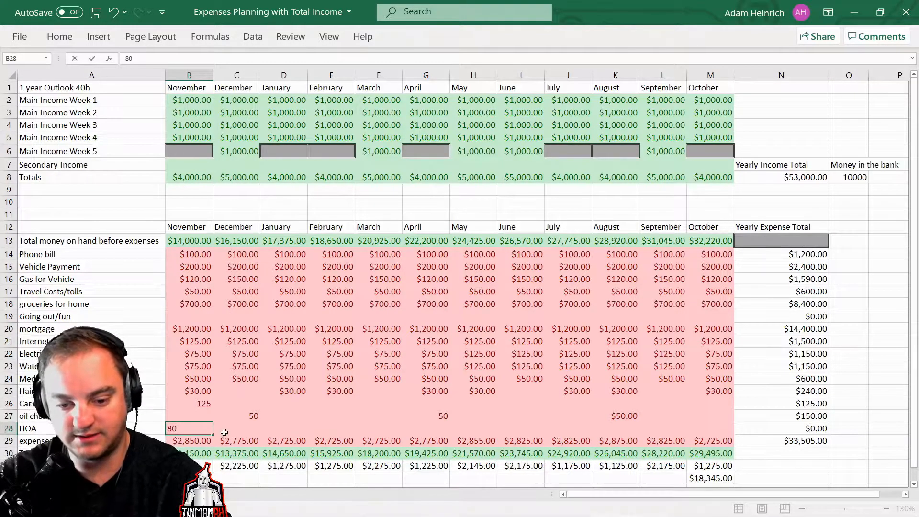
click(212, 433)
drag(214, 434, 717, 434)
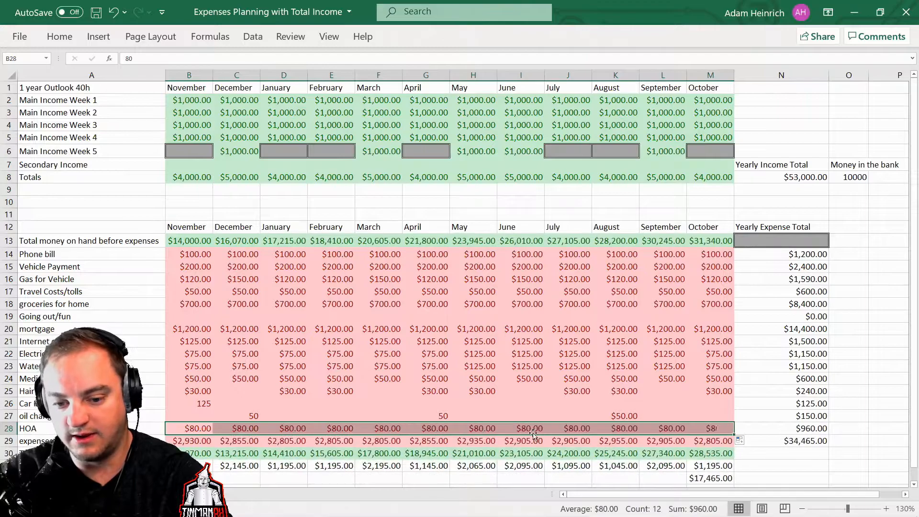
Try inserting a blank row above the oil change row, and undo the insertion
scroll(372, 404, down, 1)
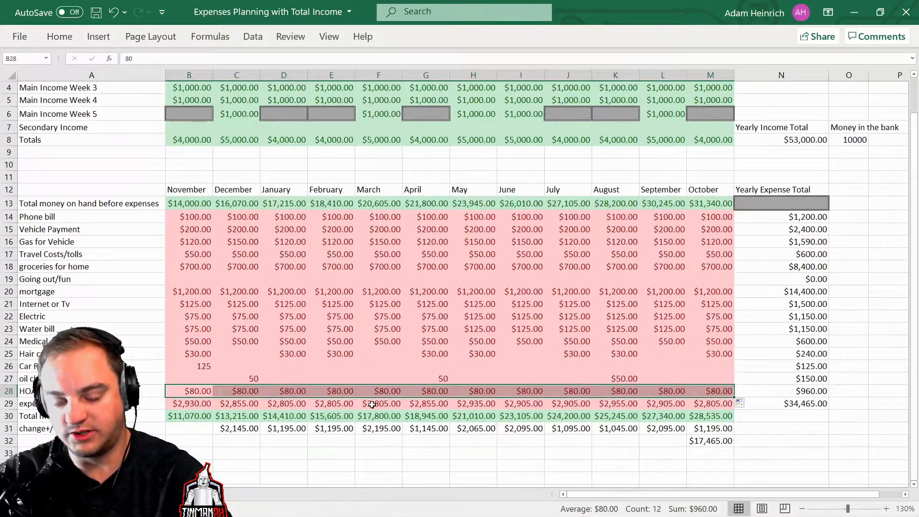
click(199, 404)
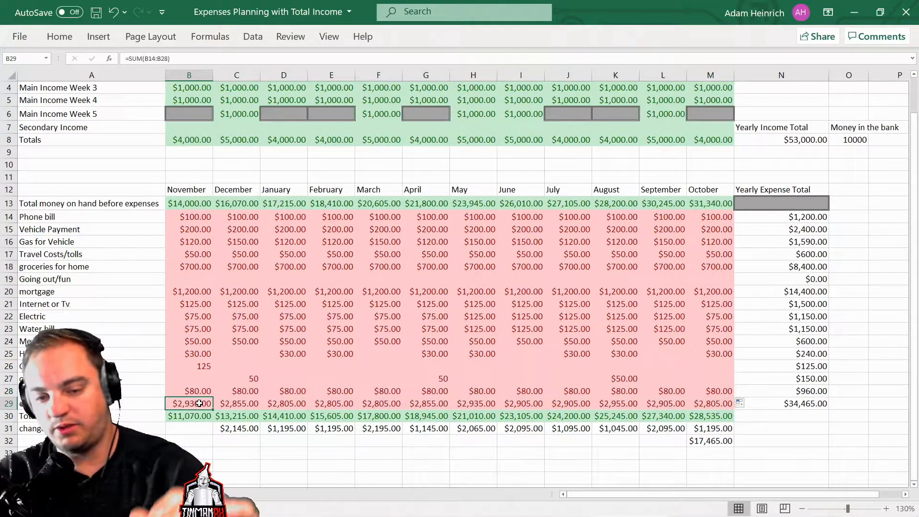
right_click(8, 378)
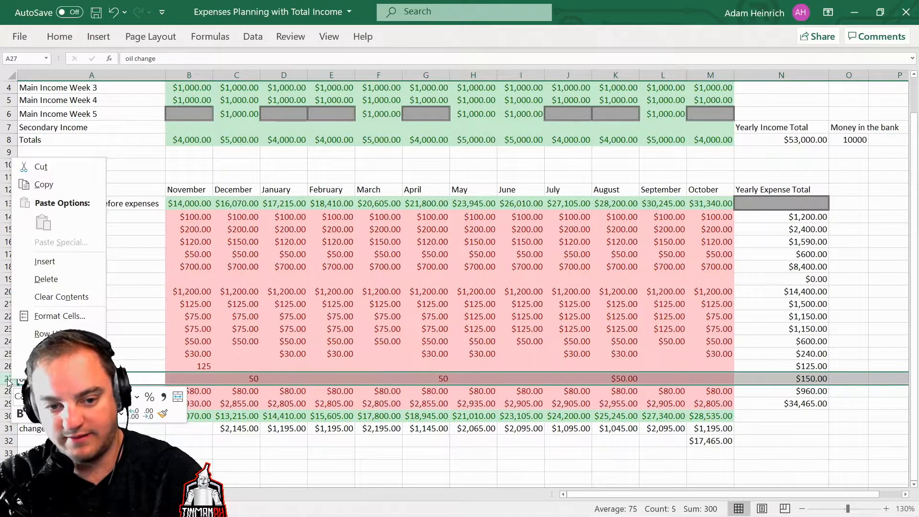
click(62, 261)
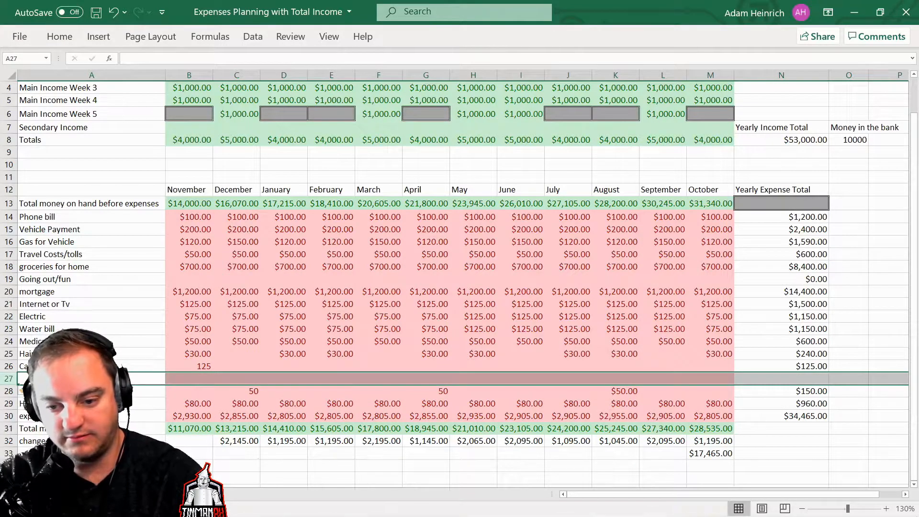
click(114, 17)
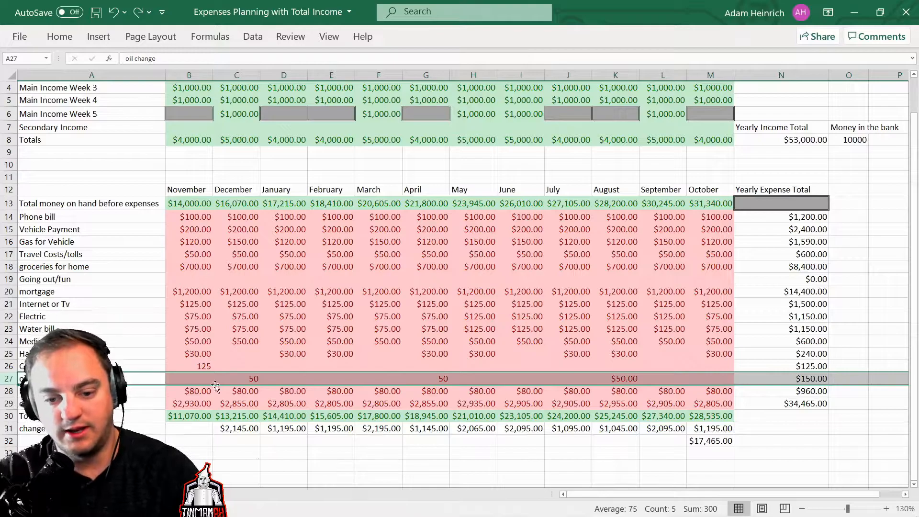
Examine how November's expense total in B29 and remaining money in B30 are calculated from rows 13 through 29
click(205, 416)
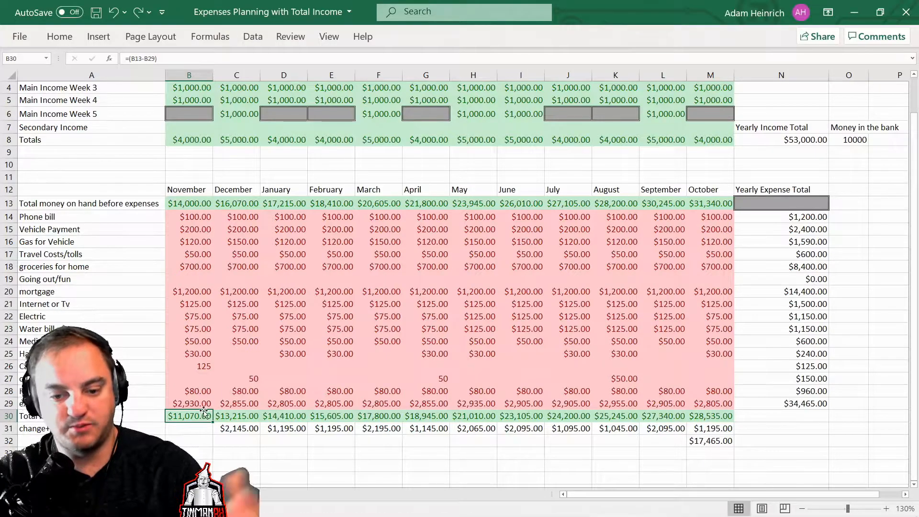
click(186, 403)
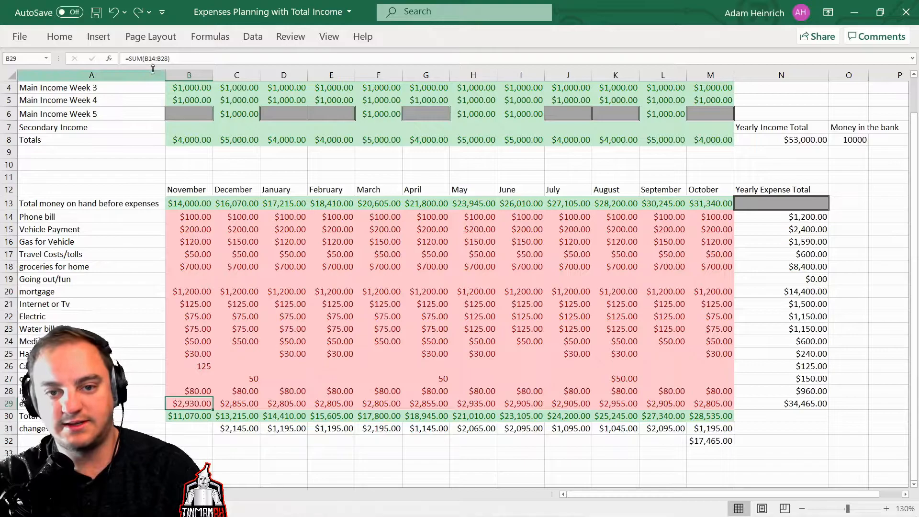
click(170, 216)
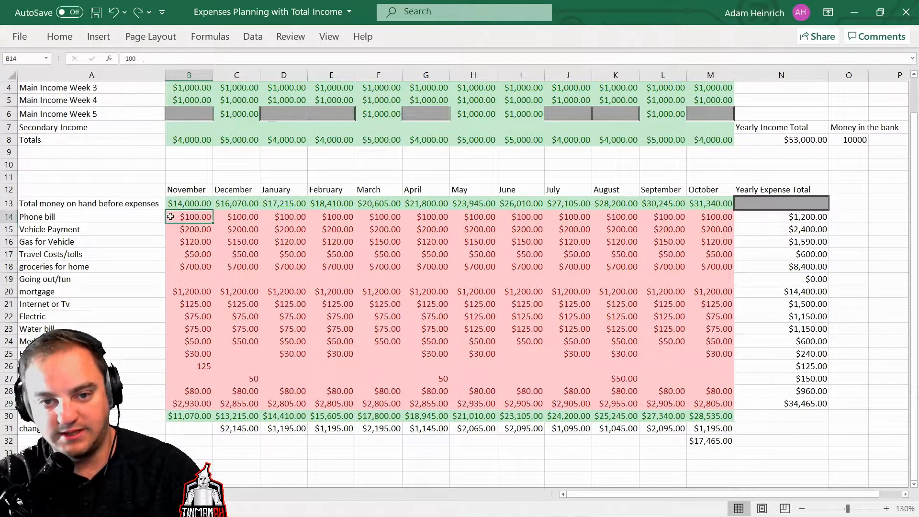
click(196, 392)
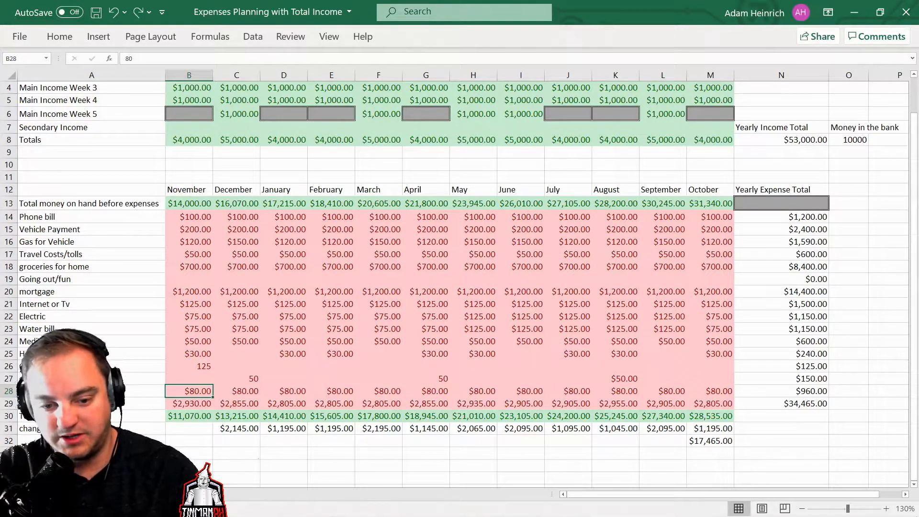
click(7, 404)
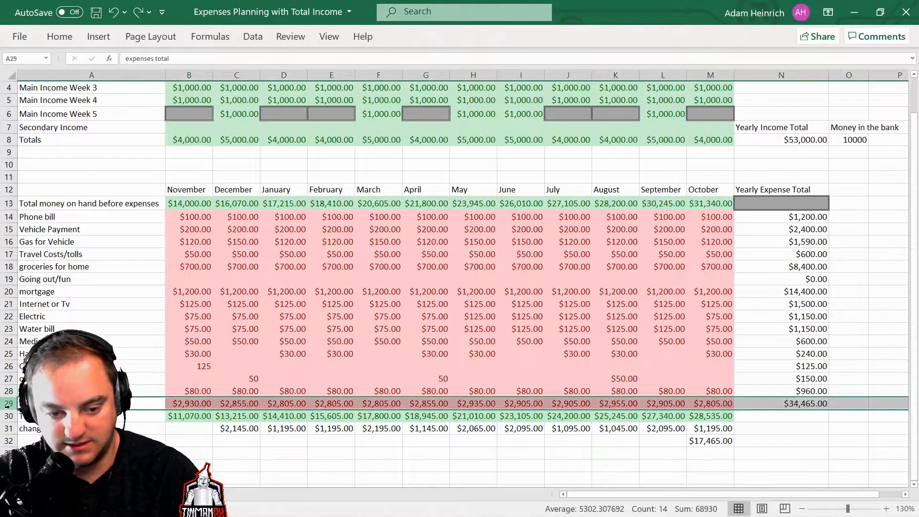
click(6, 203)
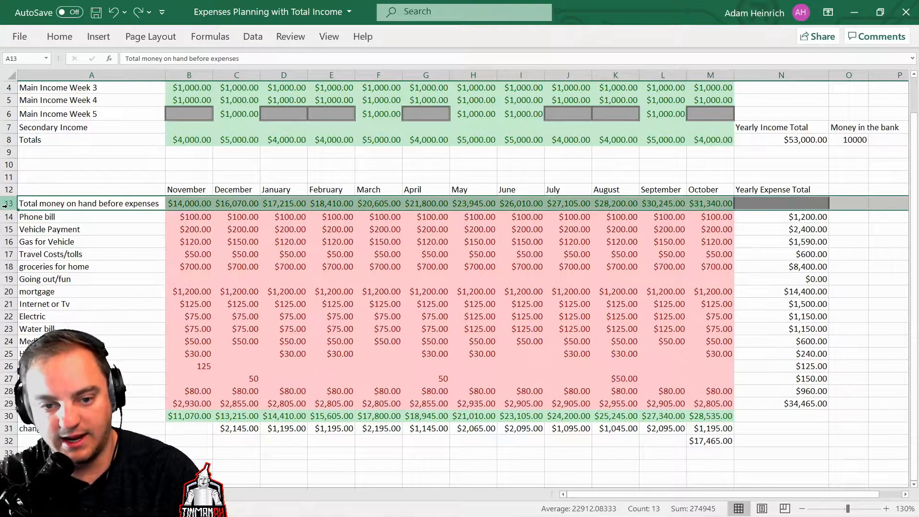
click(196, 416)
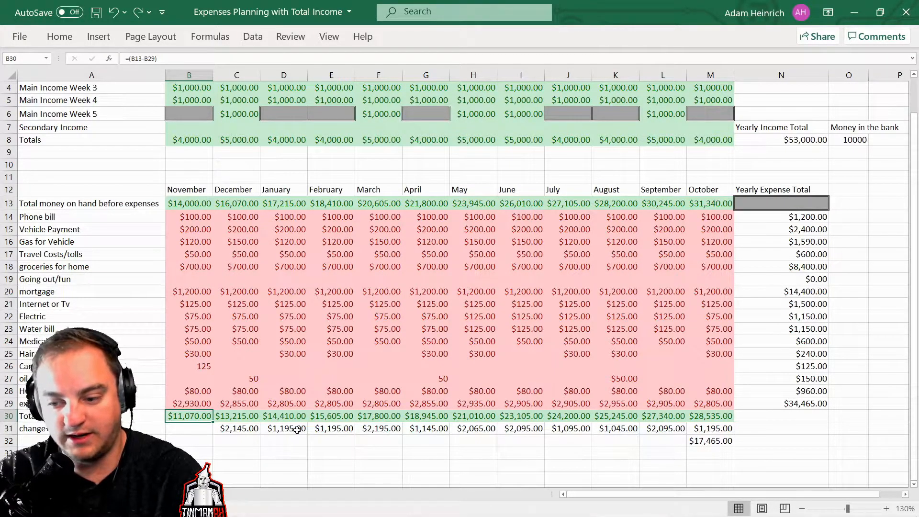
Examine the monthly change formulas in row 31 and the sum of those changes in M32
click(335, 429)
click(381, 429)
click(423, 429)
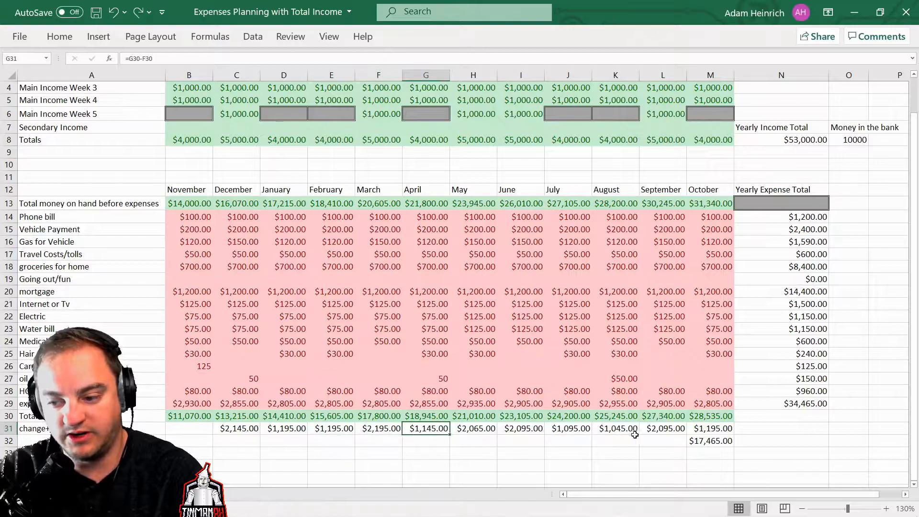
click(712, 429)
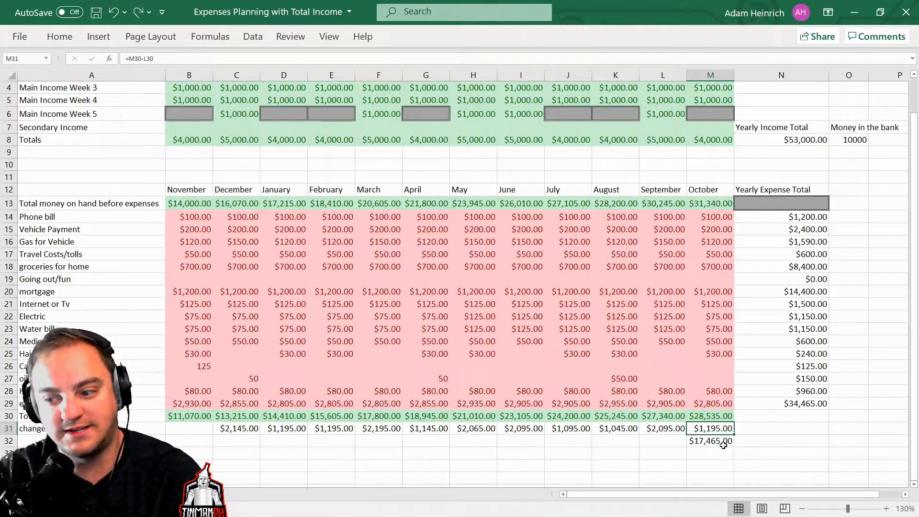
click(722, 442)
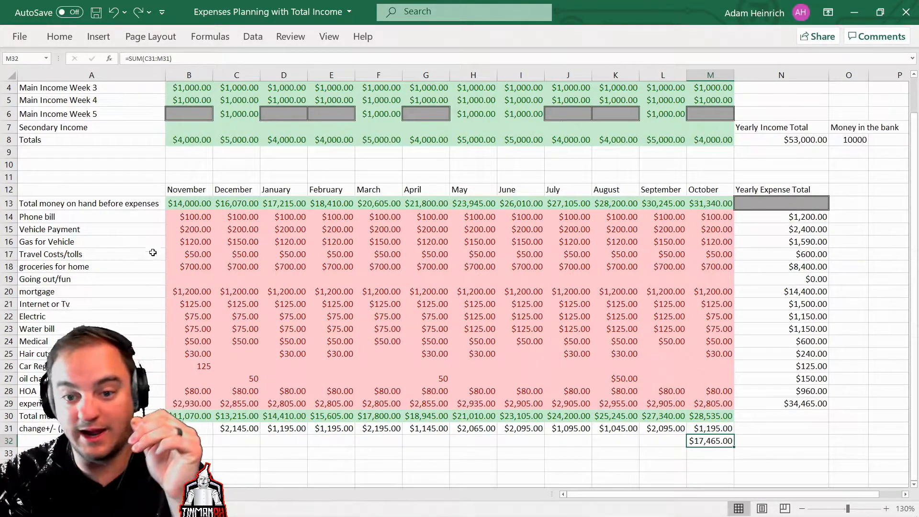
Enter a Going out/fun expense of 500 in B19 and fill it across row 19 through October
click(186, 279)
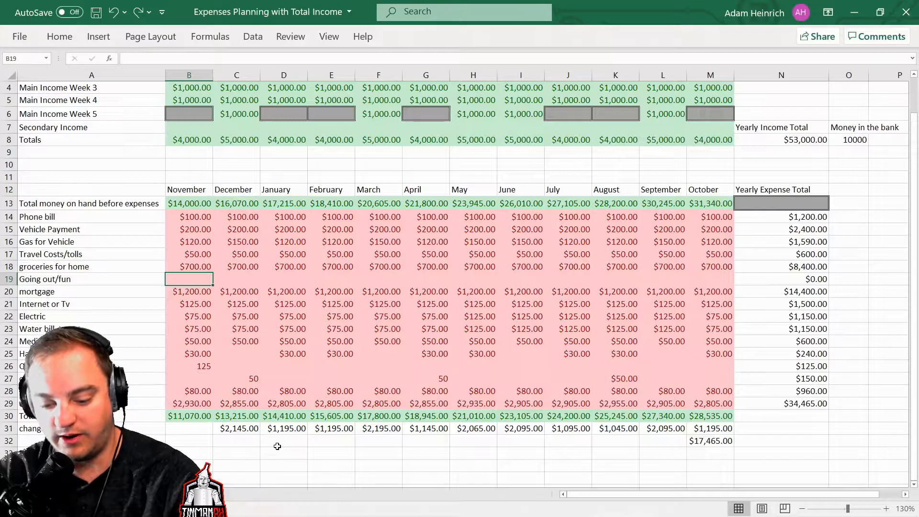
text(500)
click(236, 378)
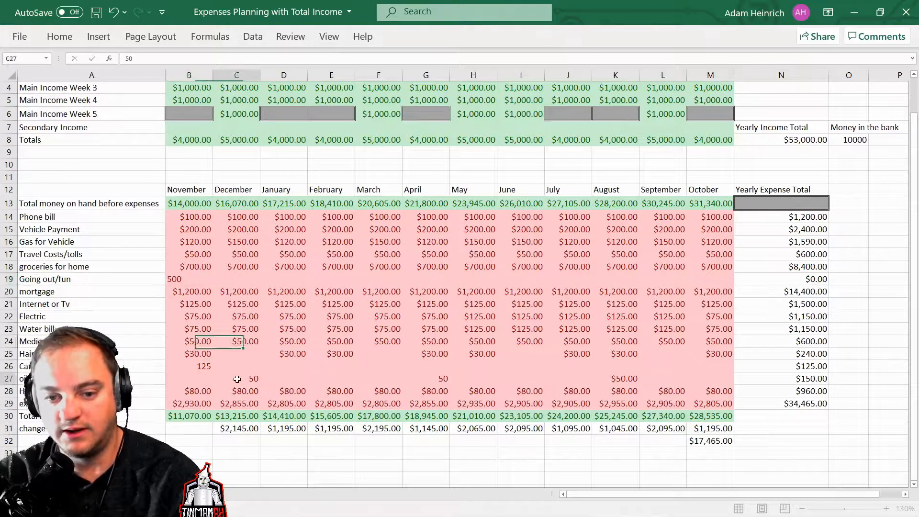
click(204, 282)
drag(214, 284, 683, 283)
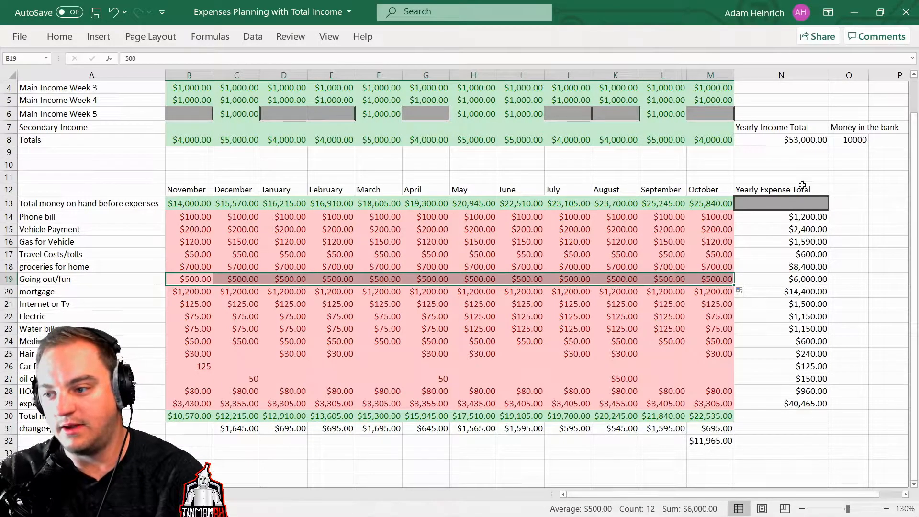
Review the phone bill's yearly total formula in N14, the Going out/fun row and the income section of the sheet
click(804, 217)
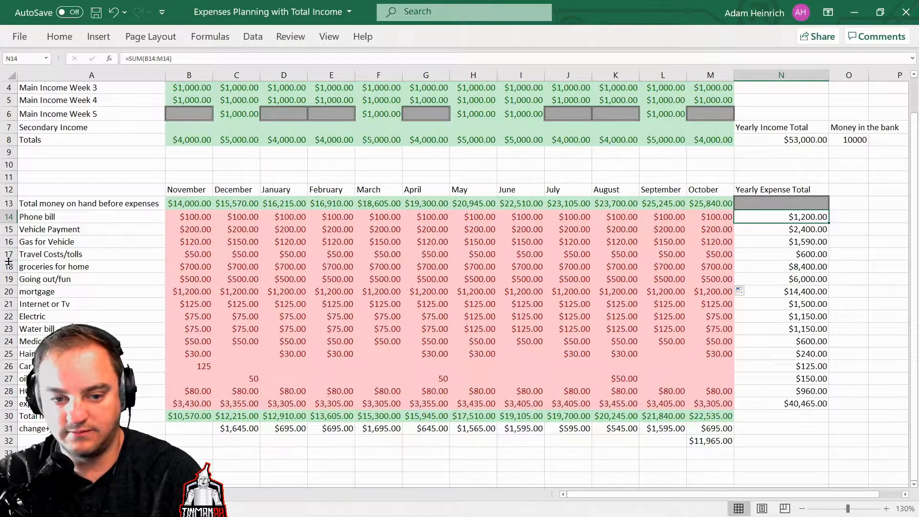
click(8, 278)
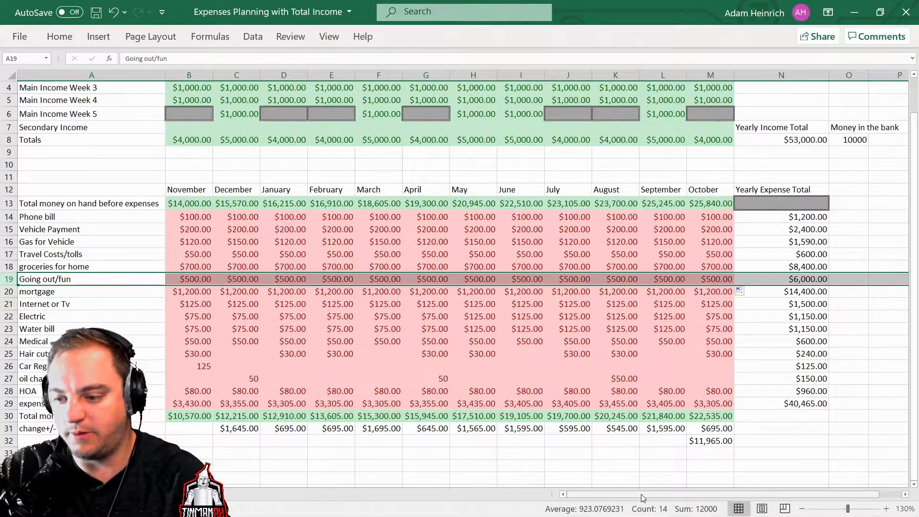
drag(914, 178, 914, 118)
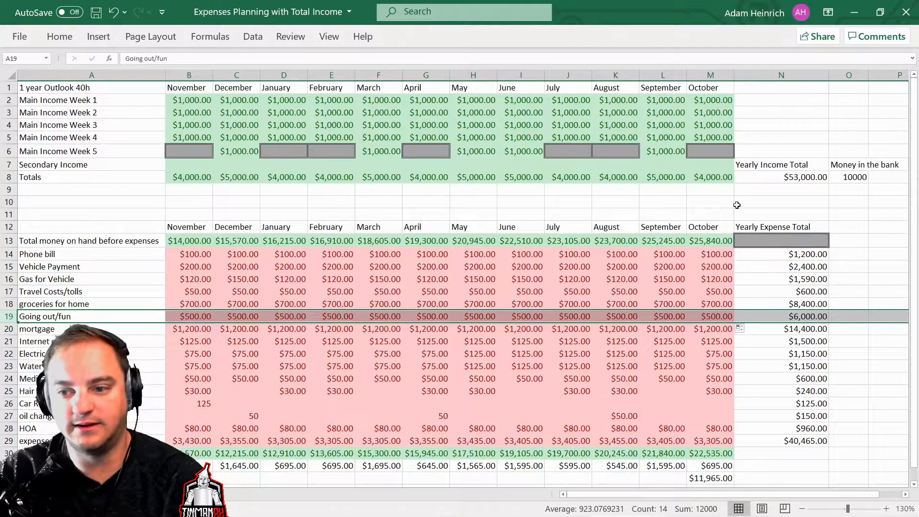
click(713, 215)
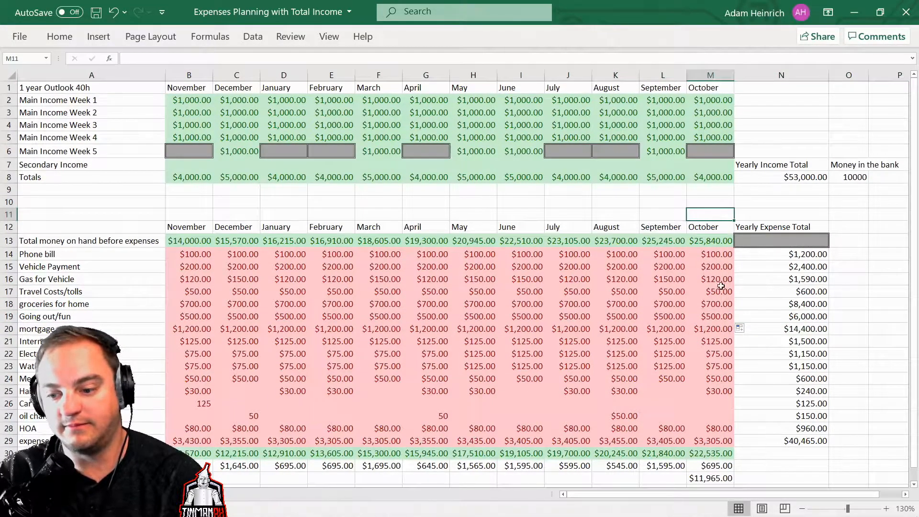